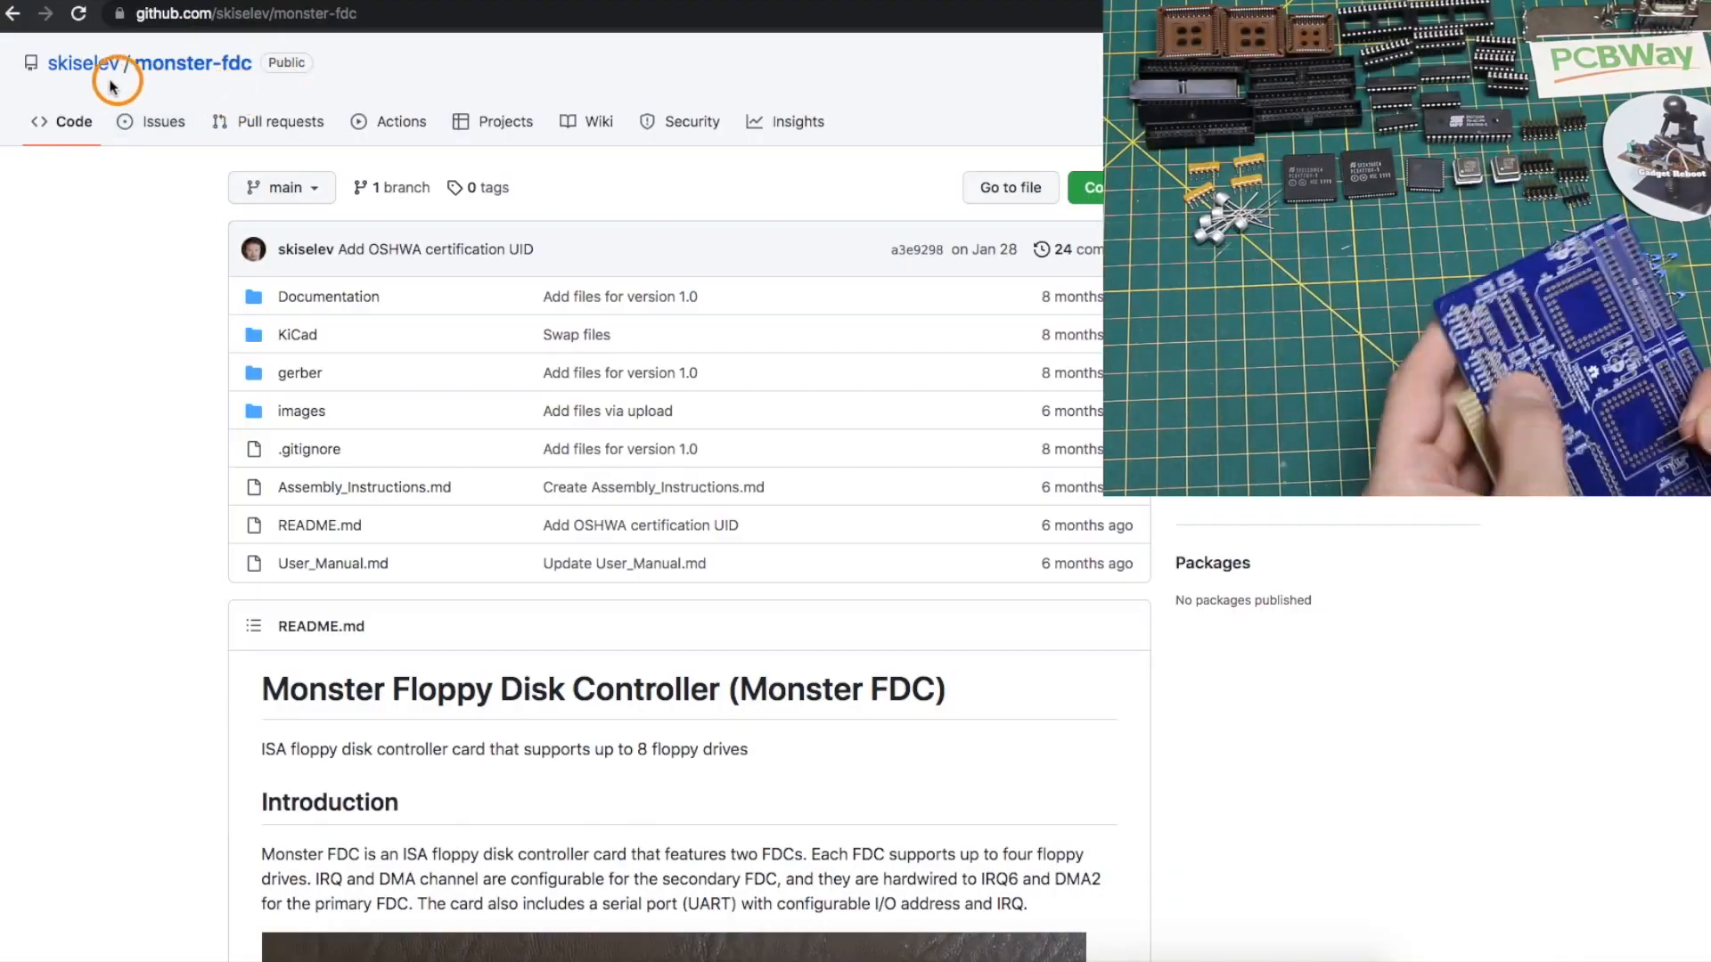
scroll(221, 97, "down", 5)
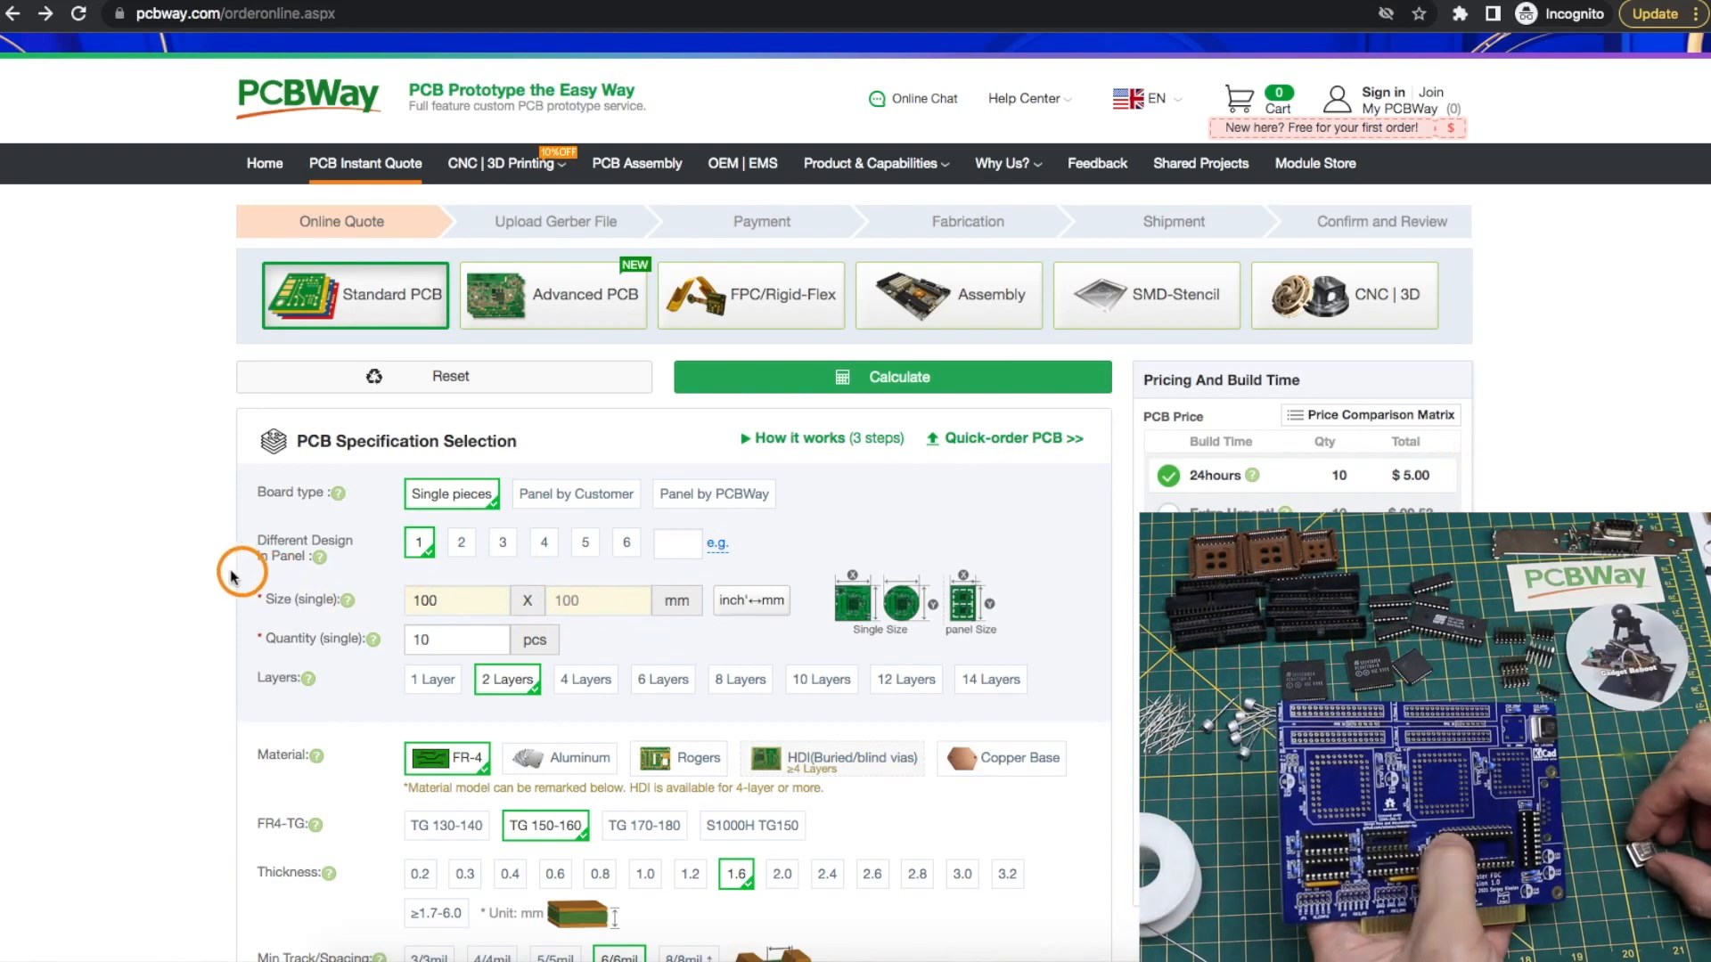
scroll(198, 571, "down", 4)
scroll(198, 571, "down", 2)
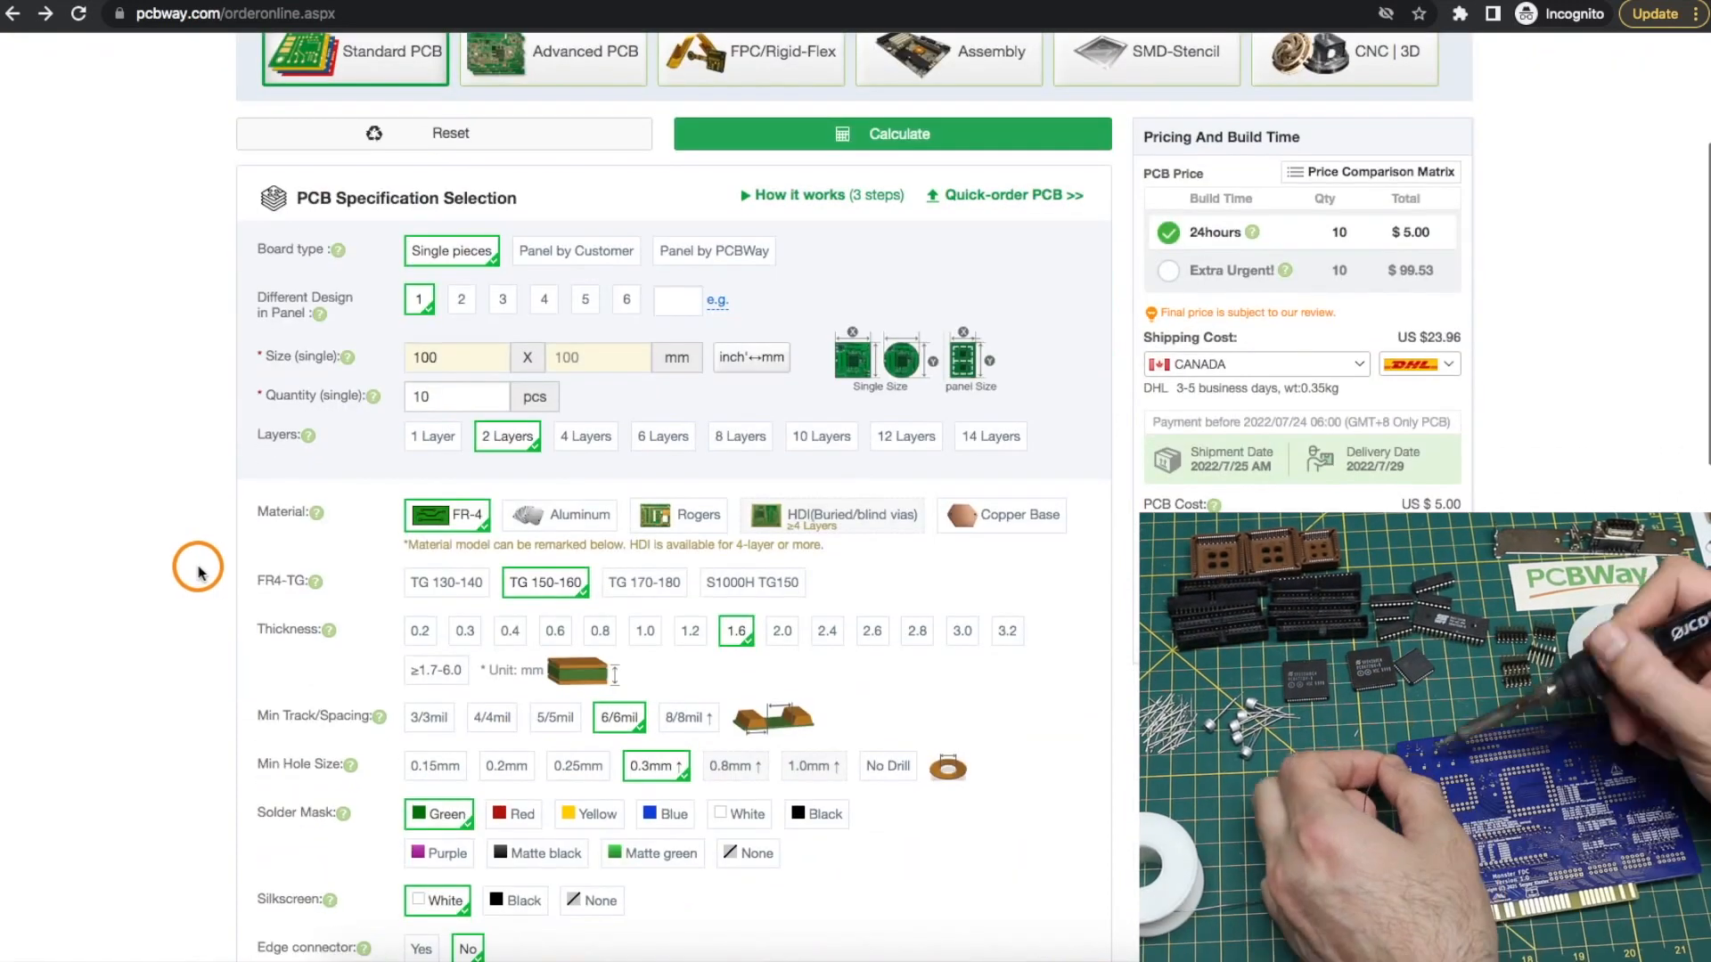
scroll(198, 571, "down", 5)
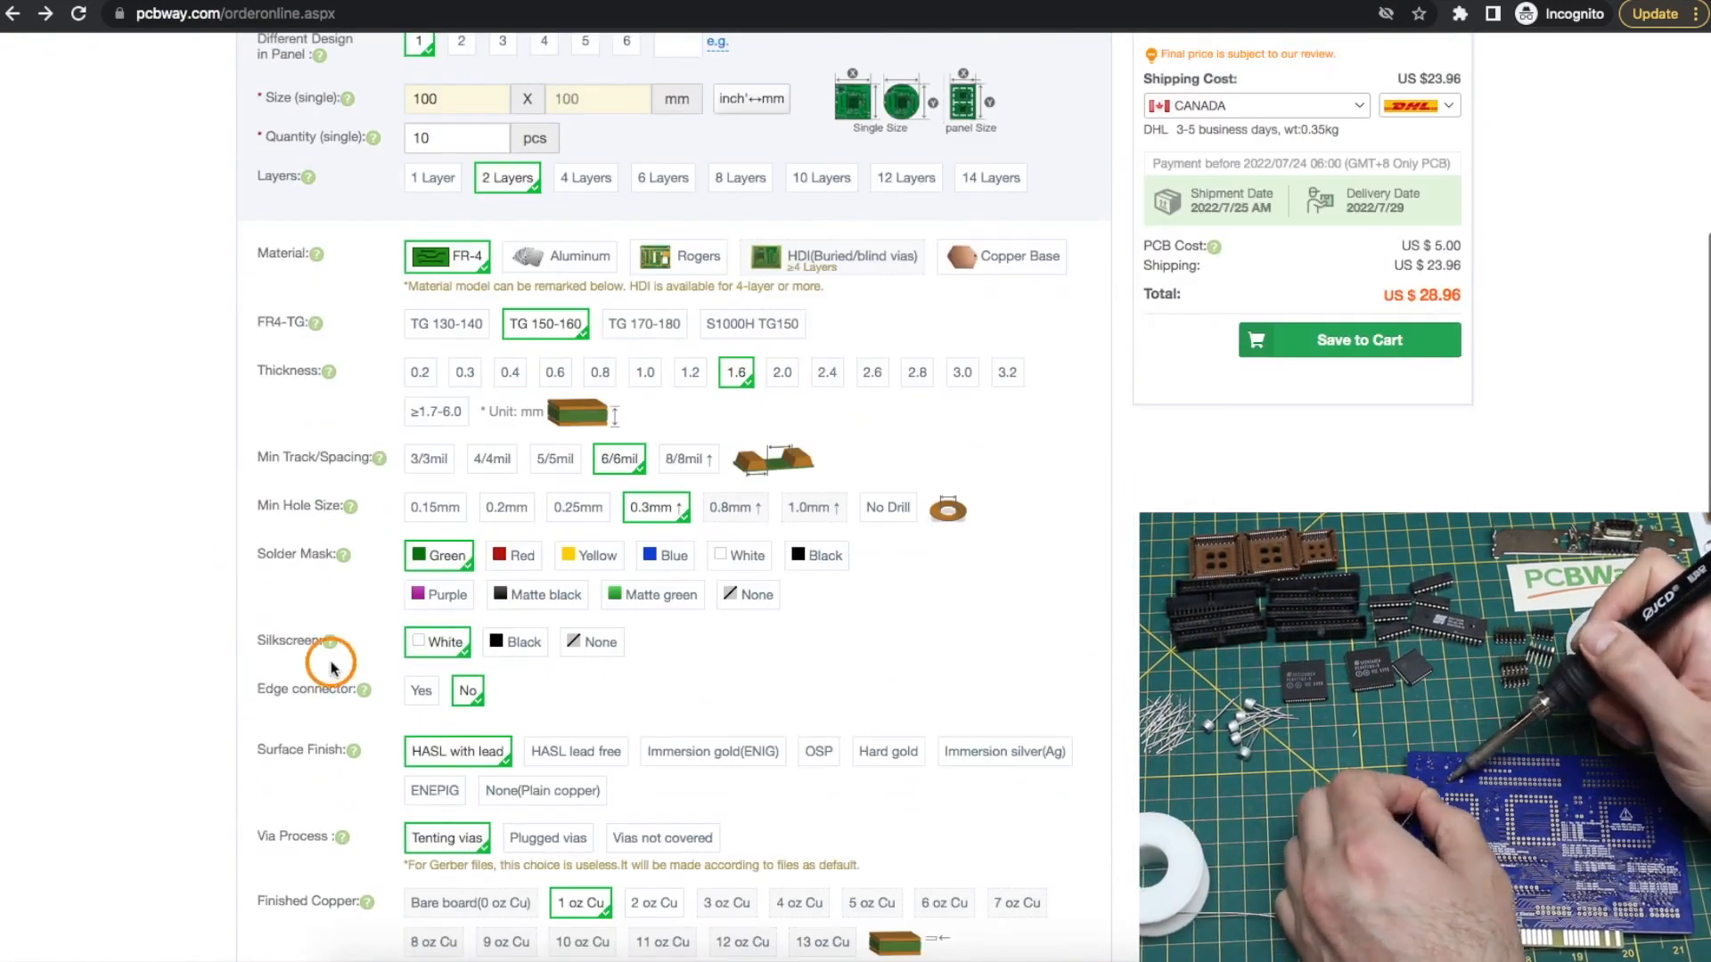
Enable an edge connector with Immersion gold (ENIG) finish, settling on 1U" thickness after trying 3U"
left_click(421, 690)
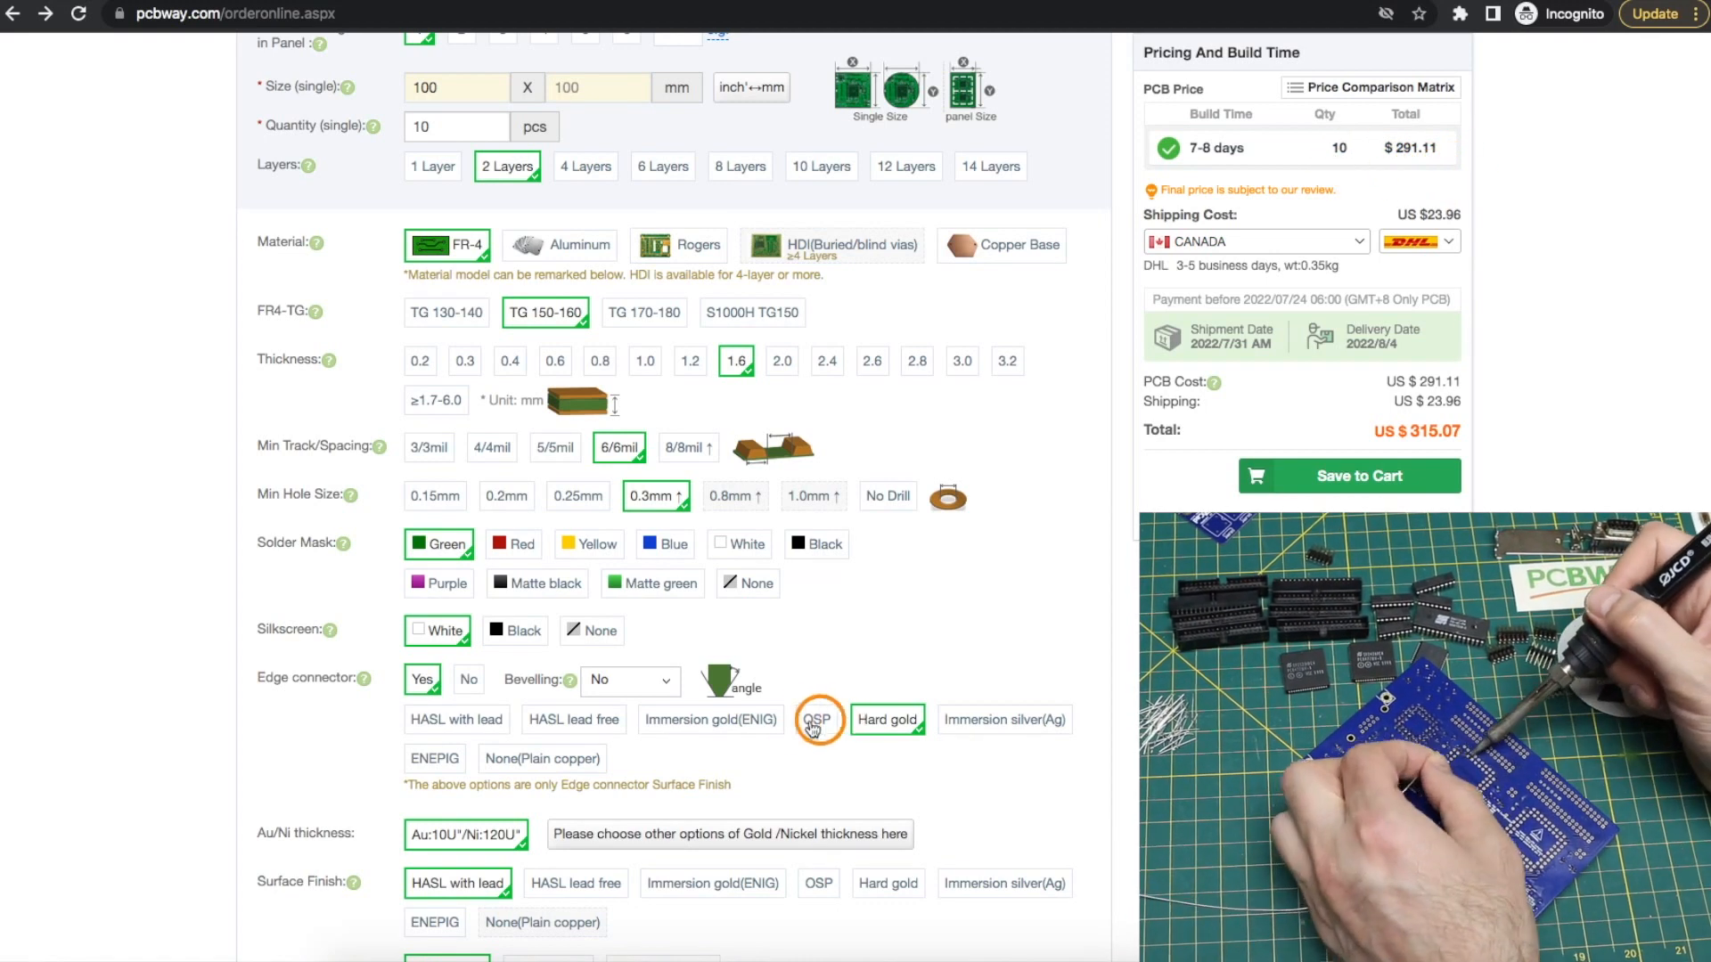
left_click(761, 729)
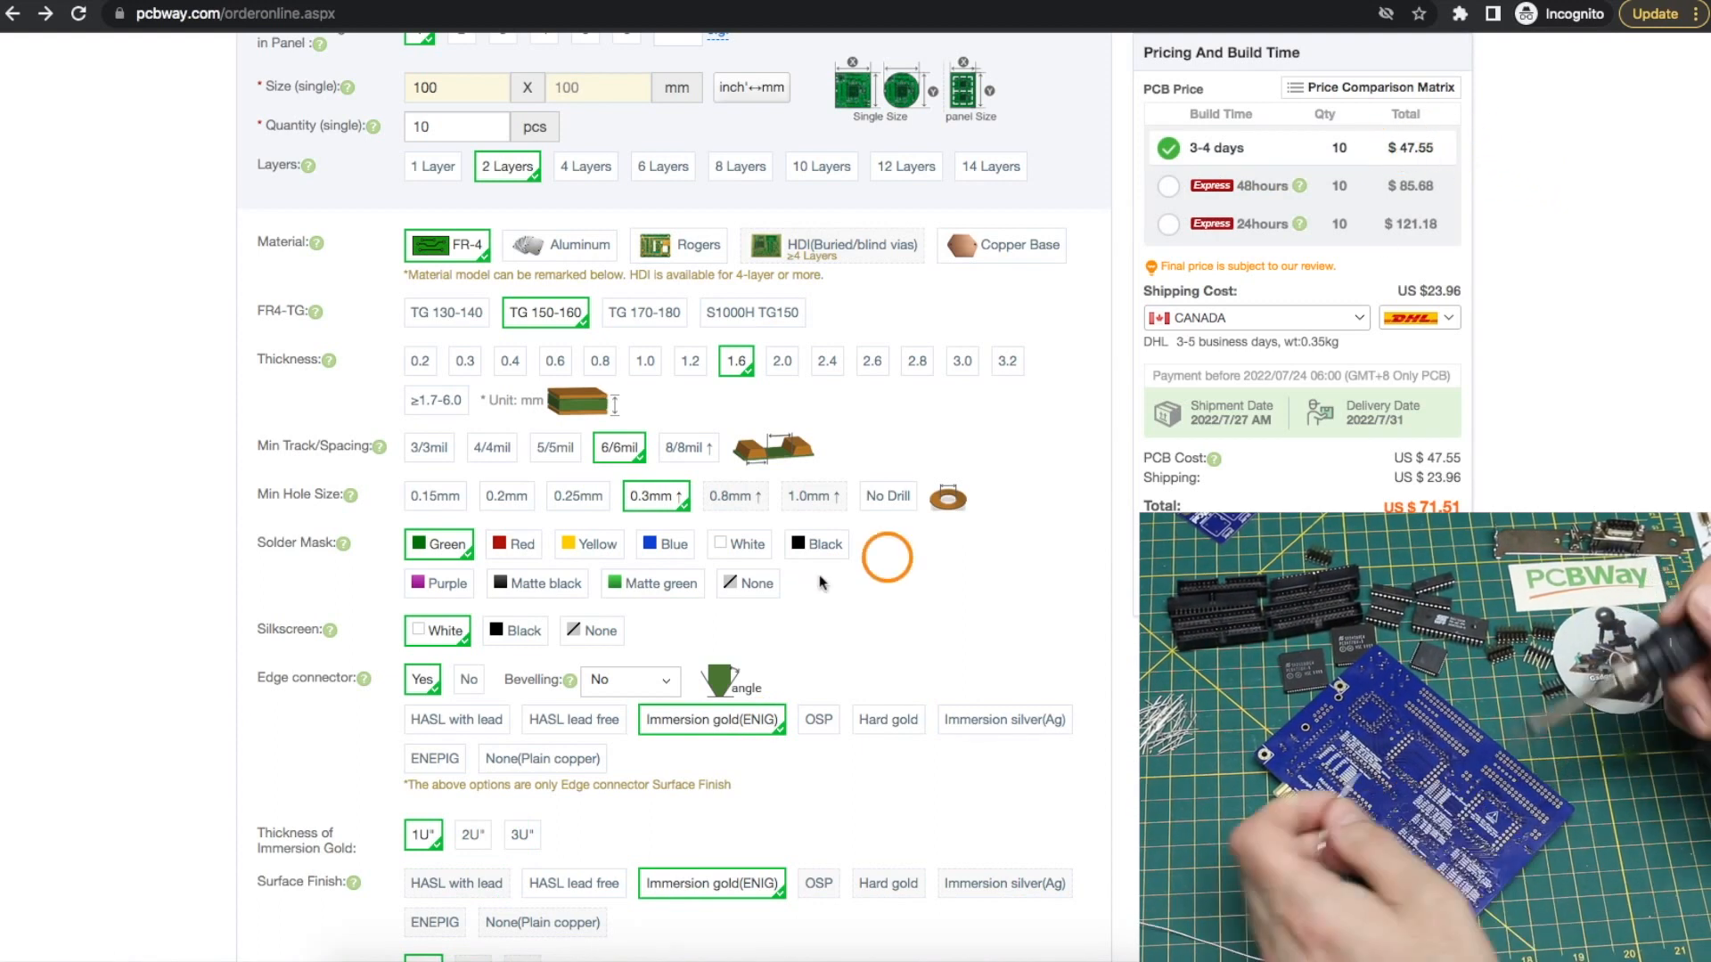
left_click(521, 834)
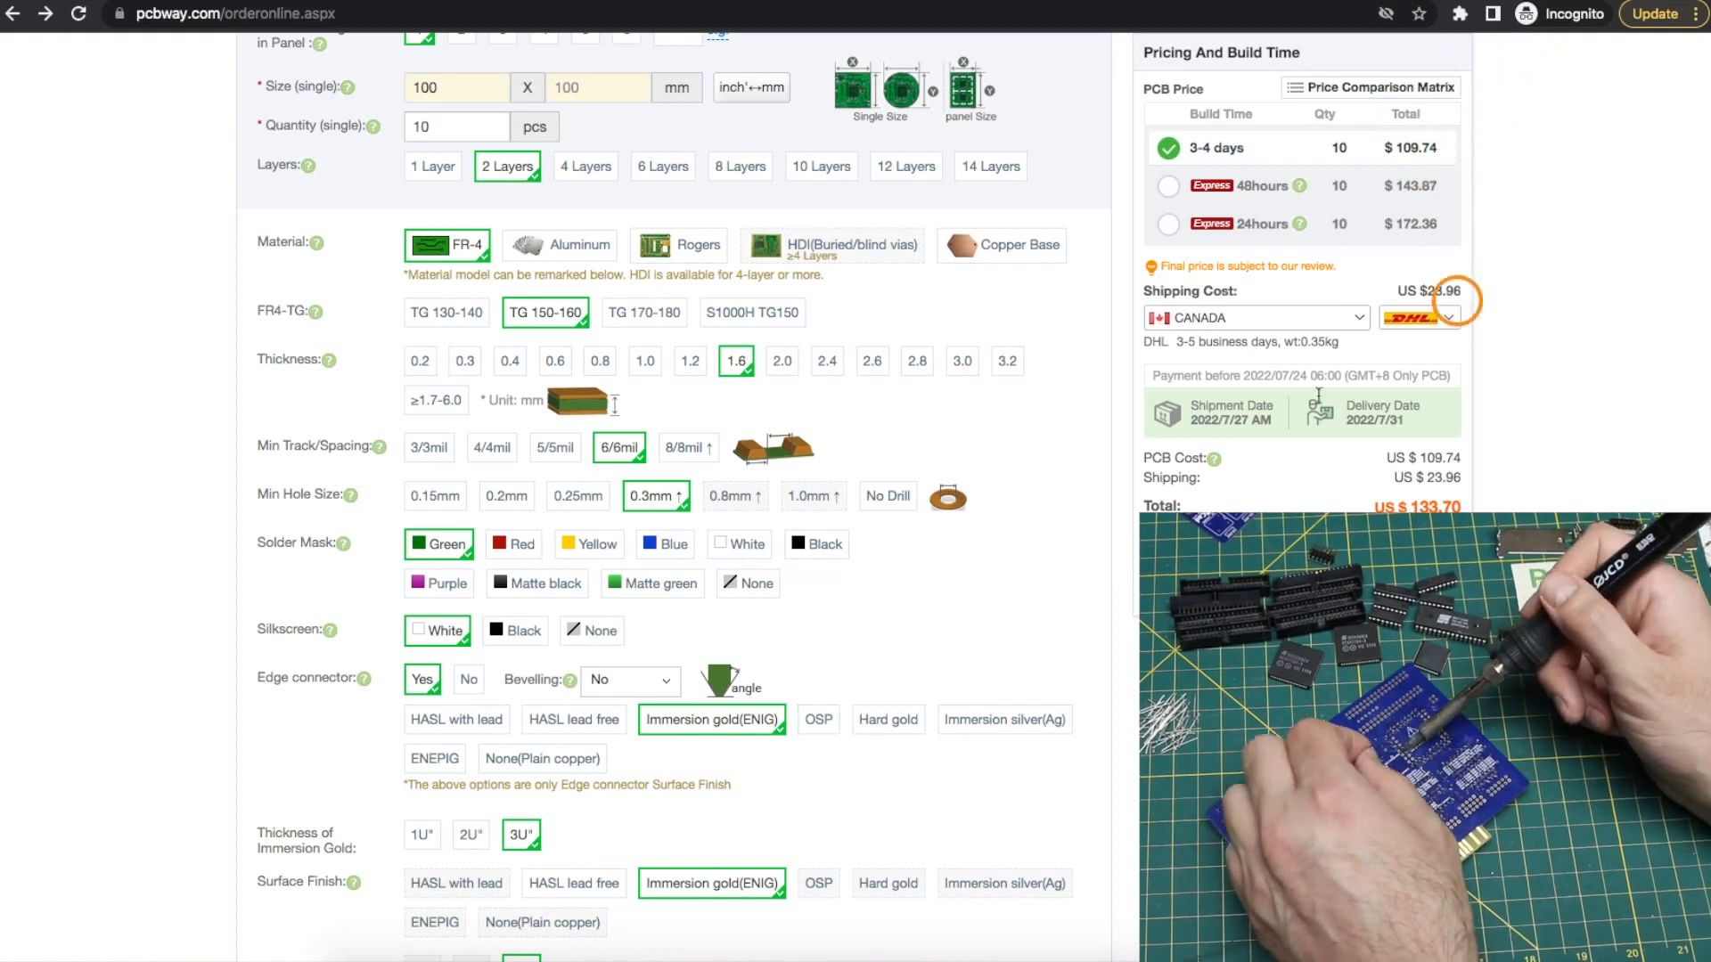
left_click(423, 835)
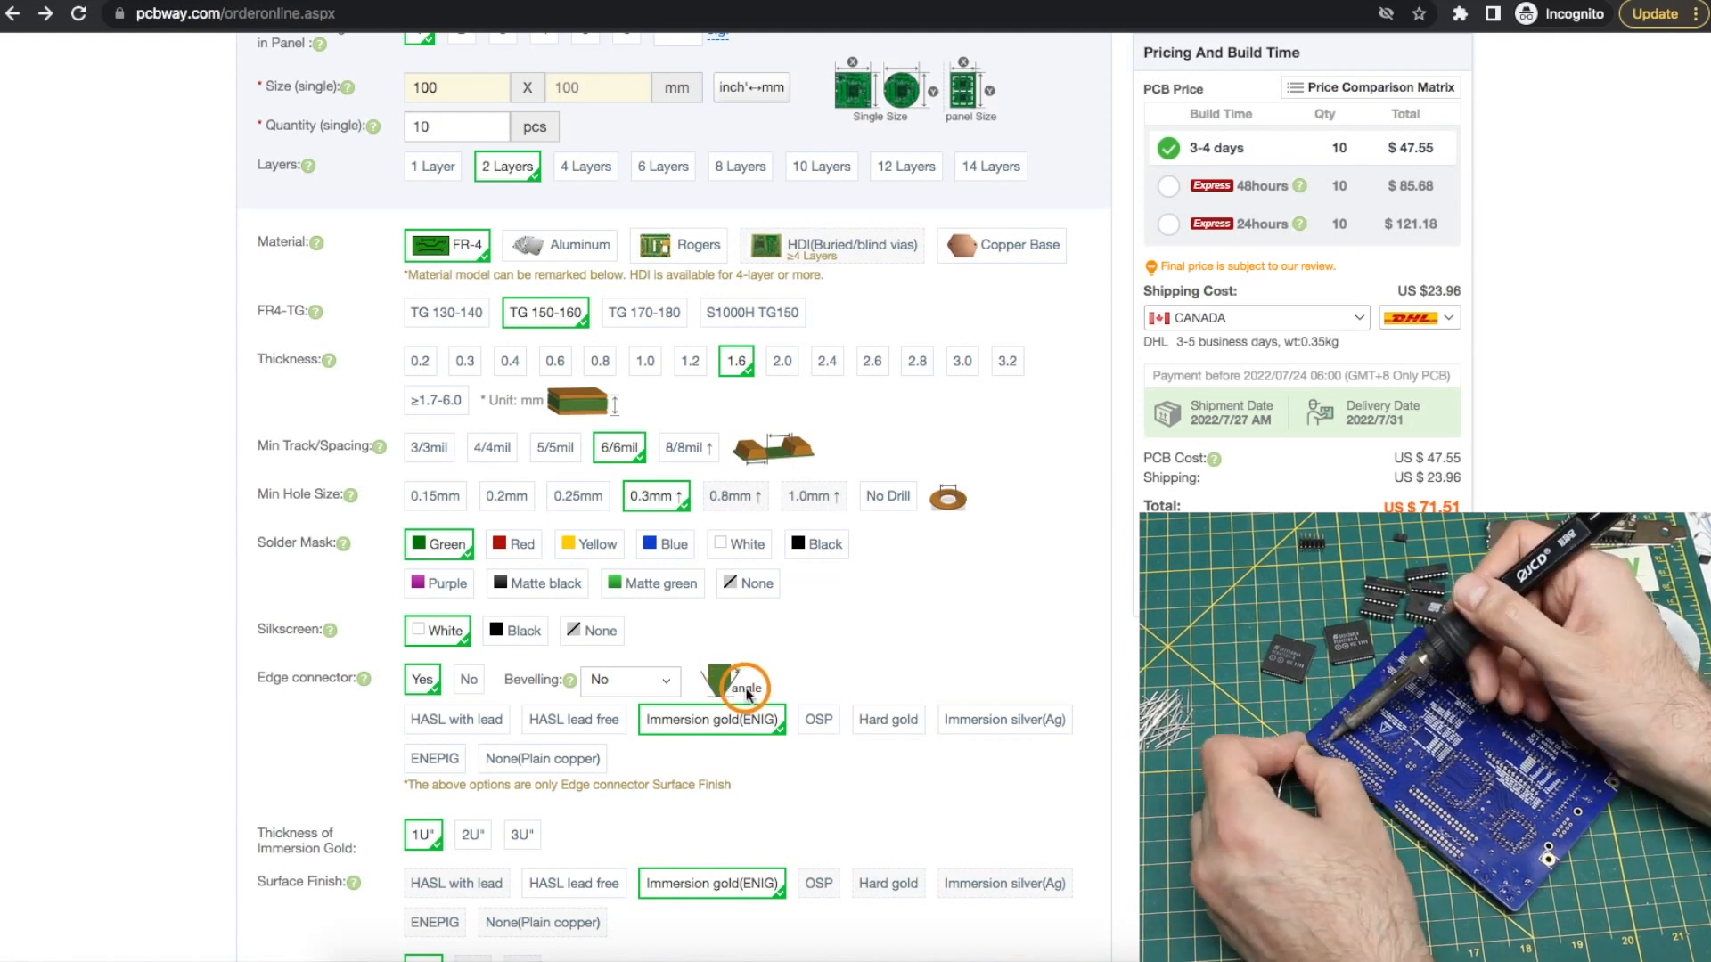
Keep edge bevelling at No and proceed to the quick order for the uploaded Gerbers
left_click(631, 679)
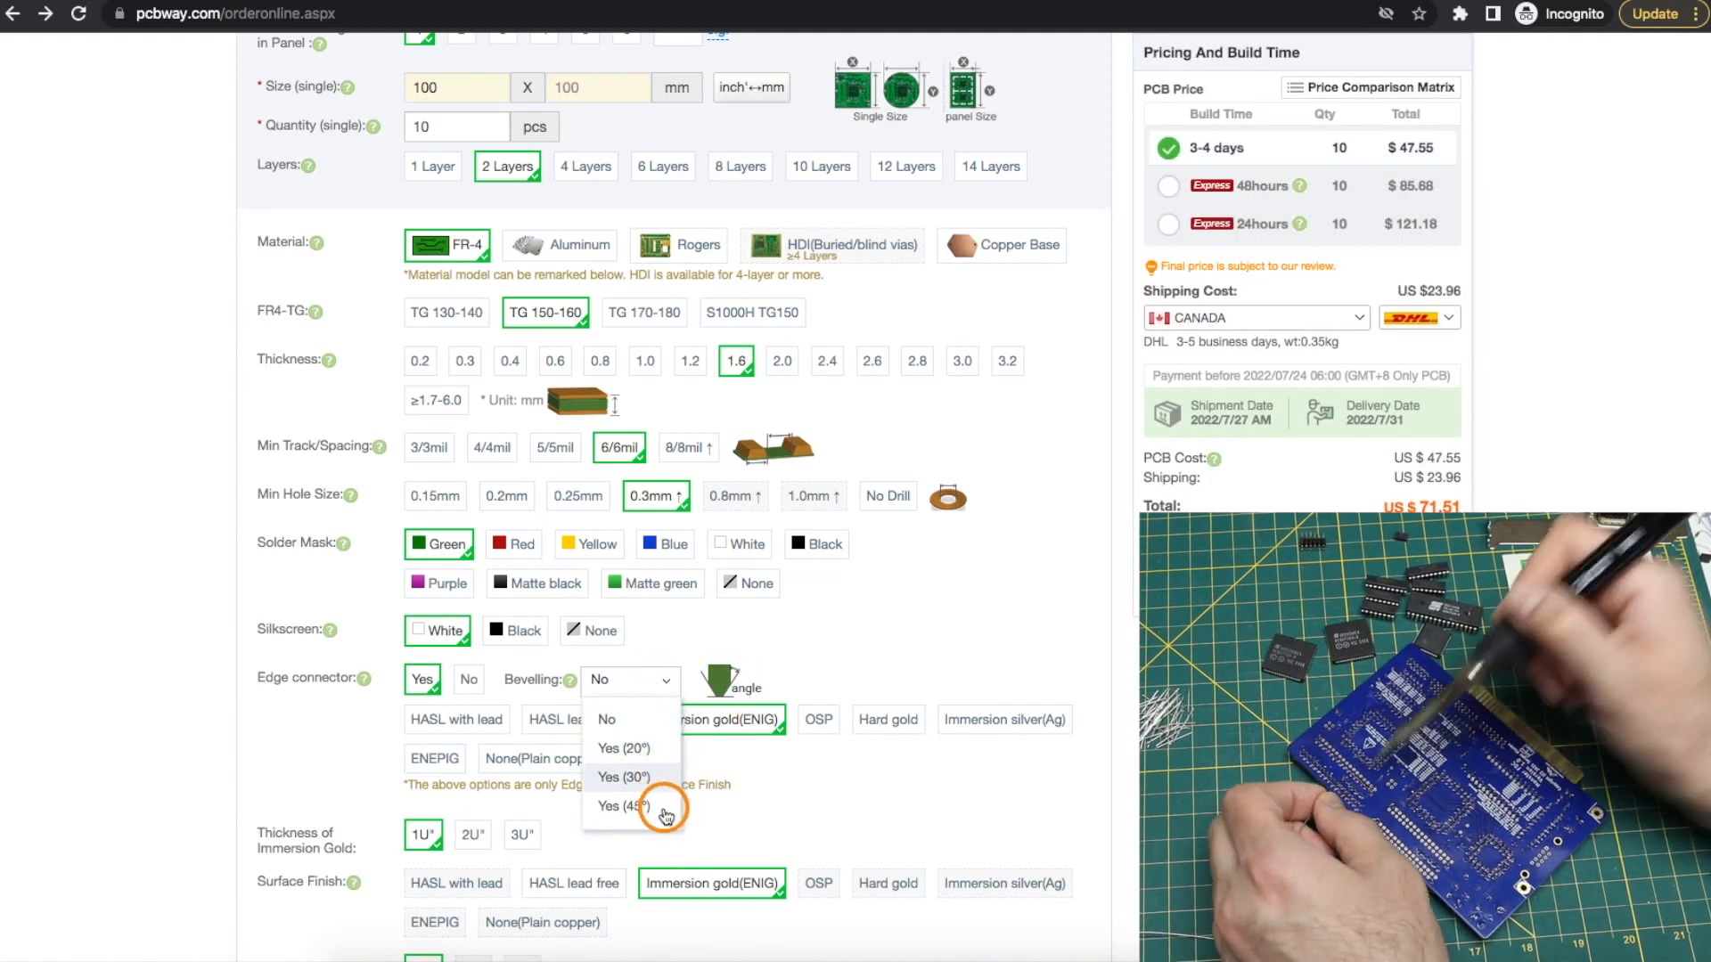
left_click(705, 772)
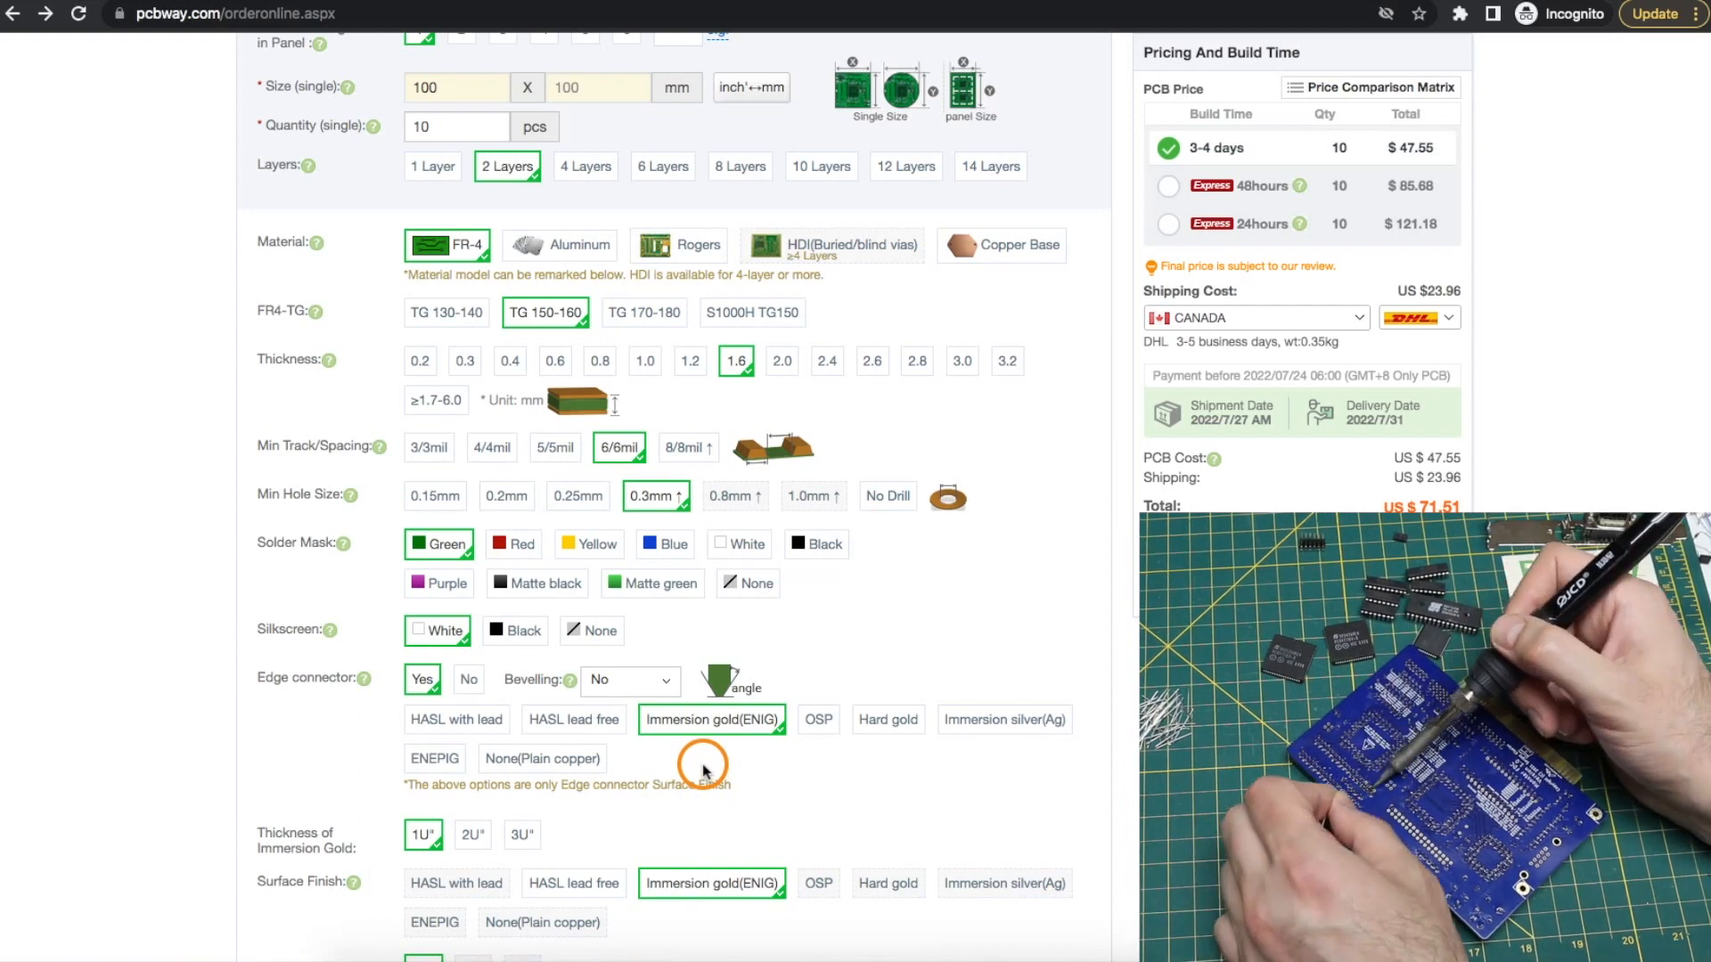
scroll(703, 769, "up", 10)
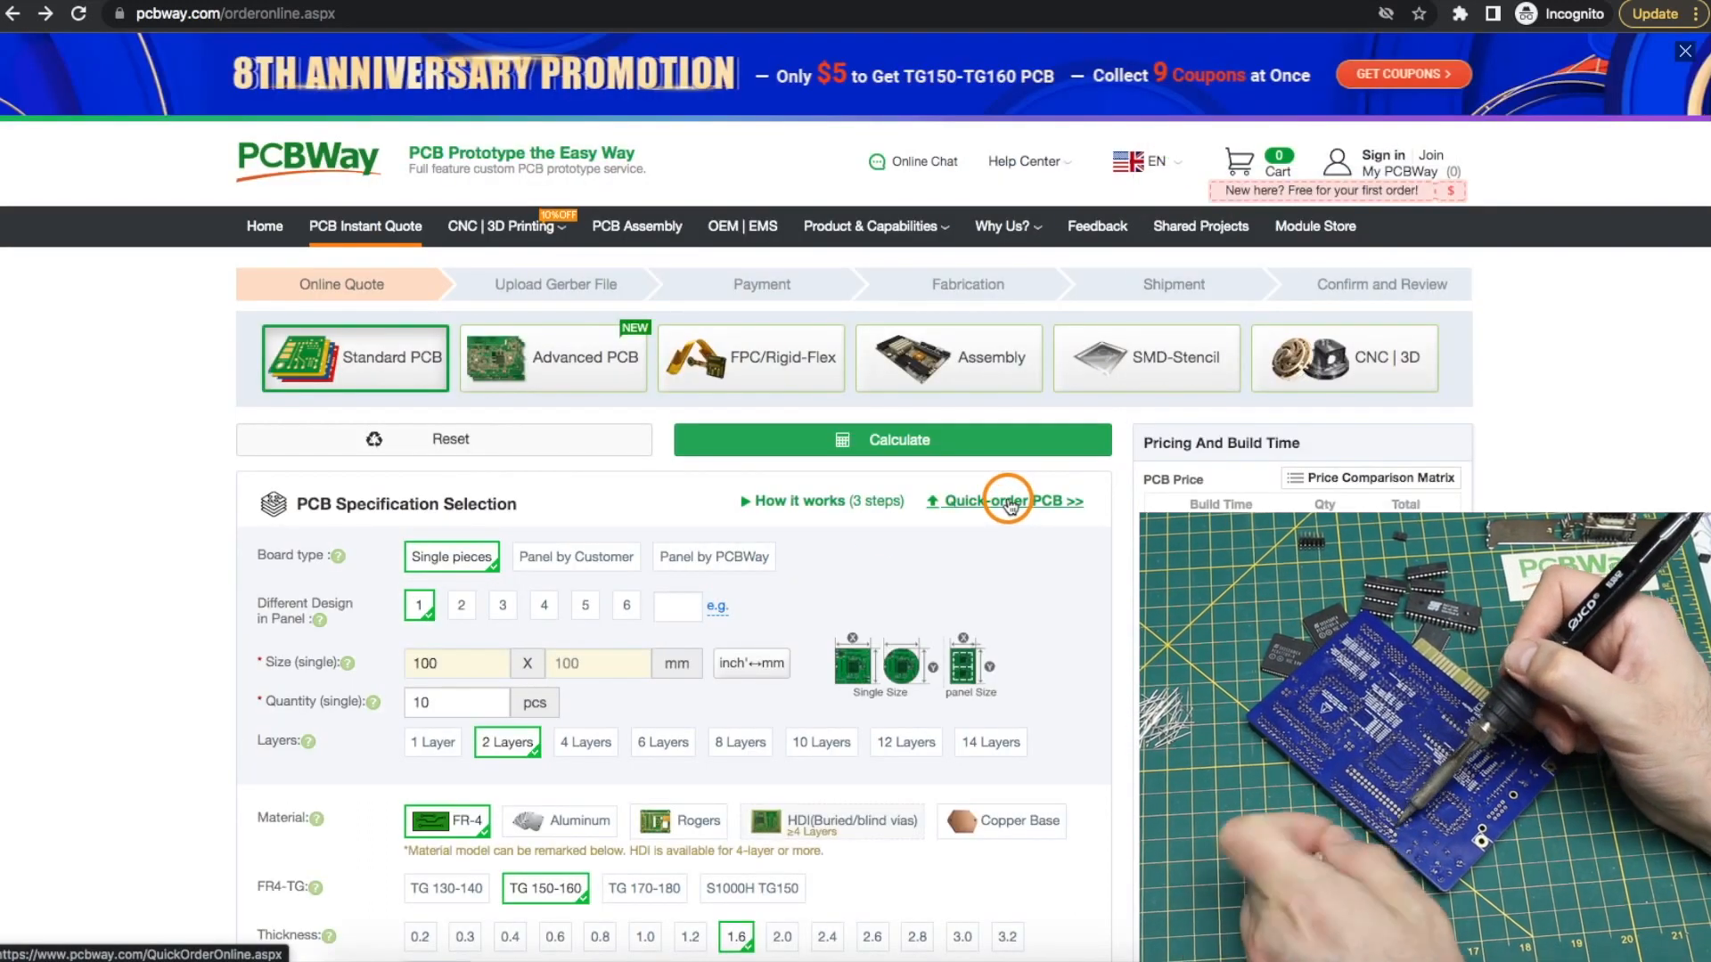
left_click(1008, 502)
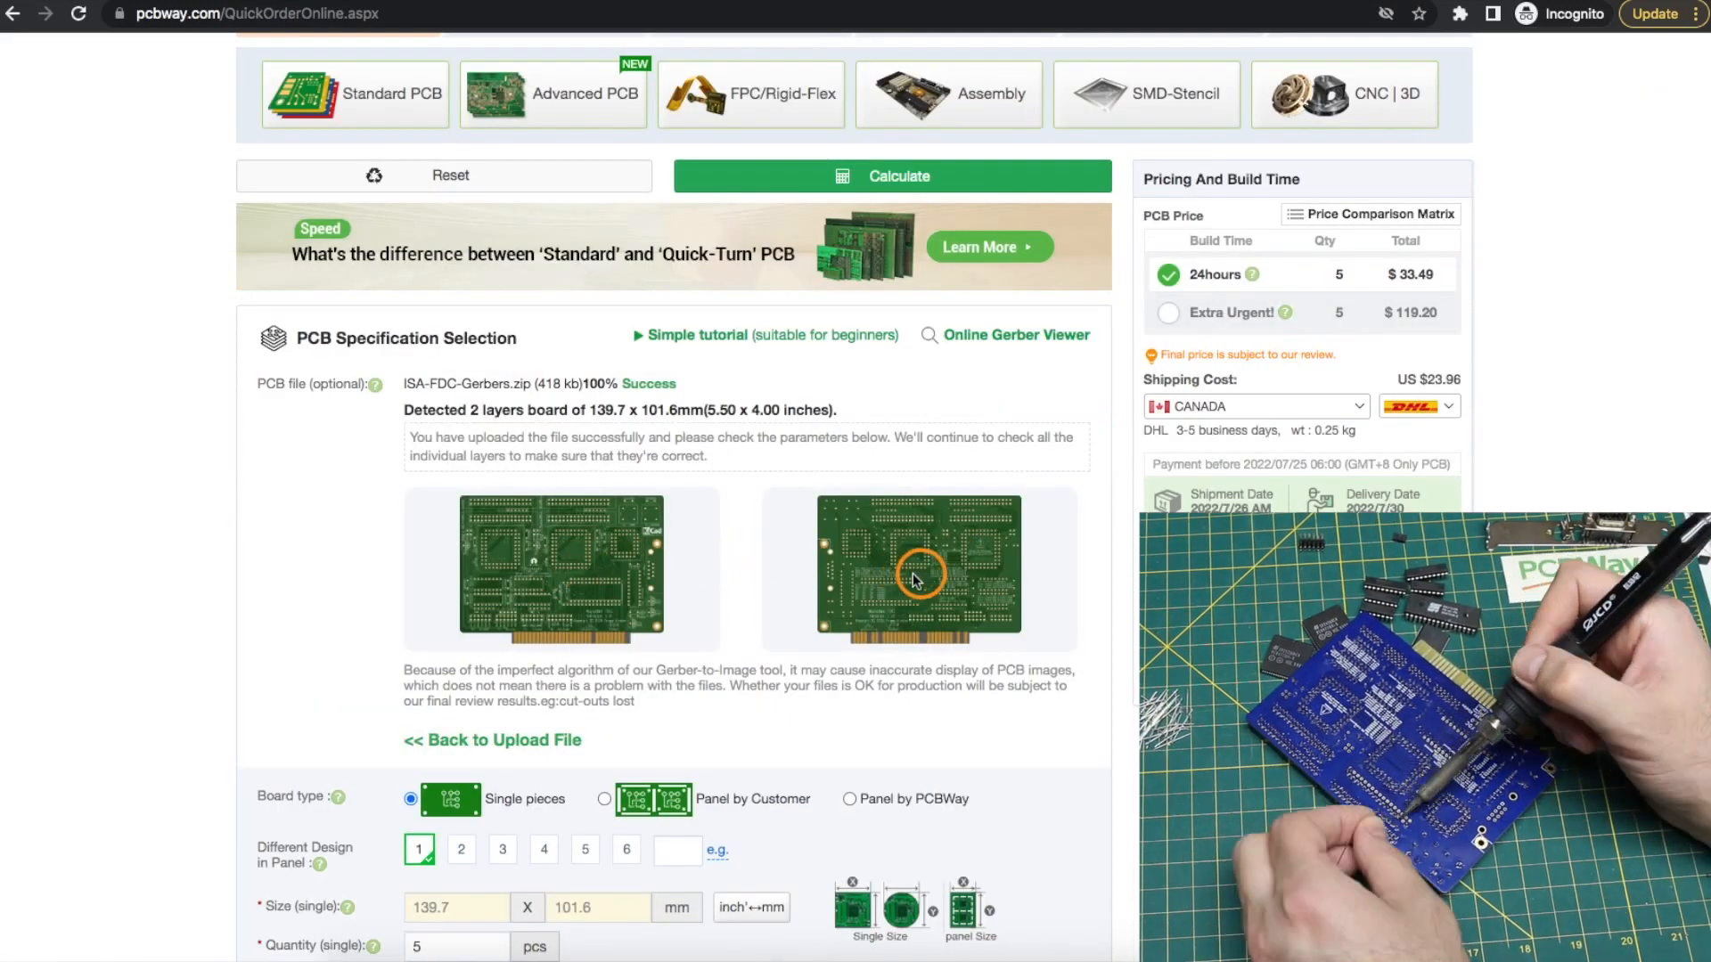
scroll(916, 579, "down", 6)
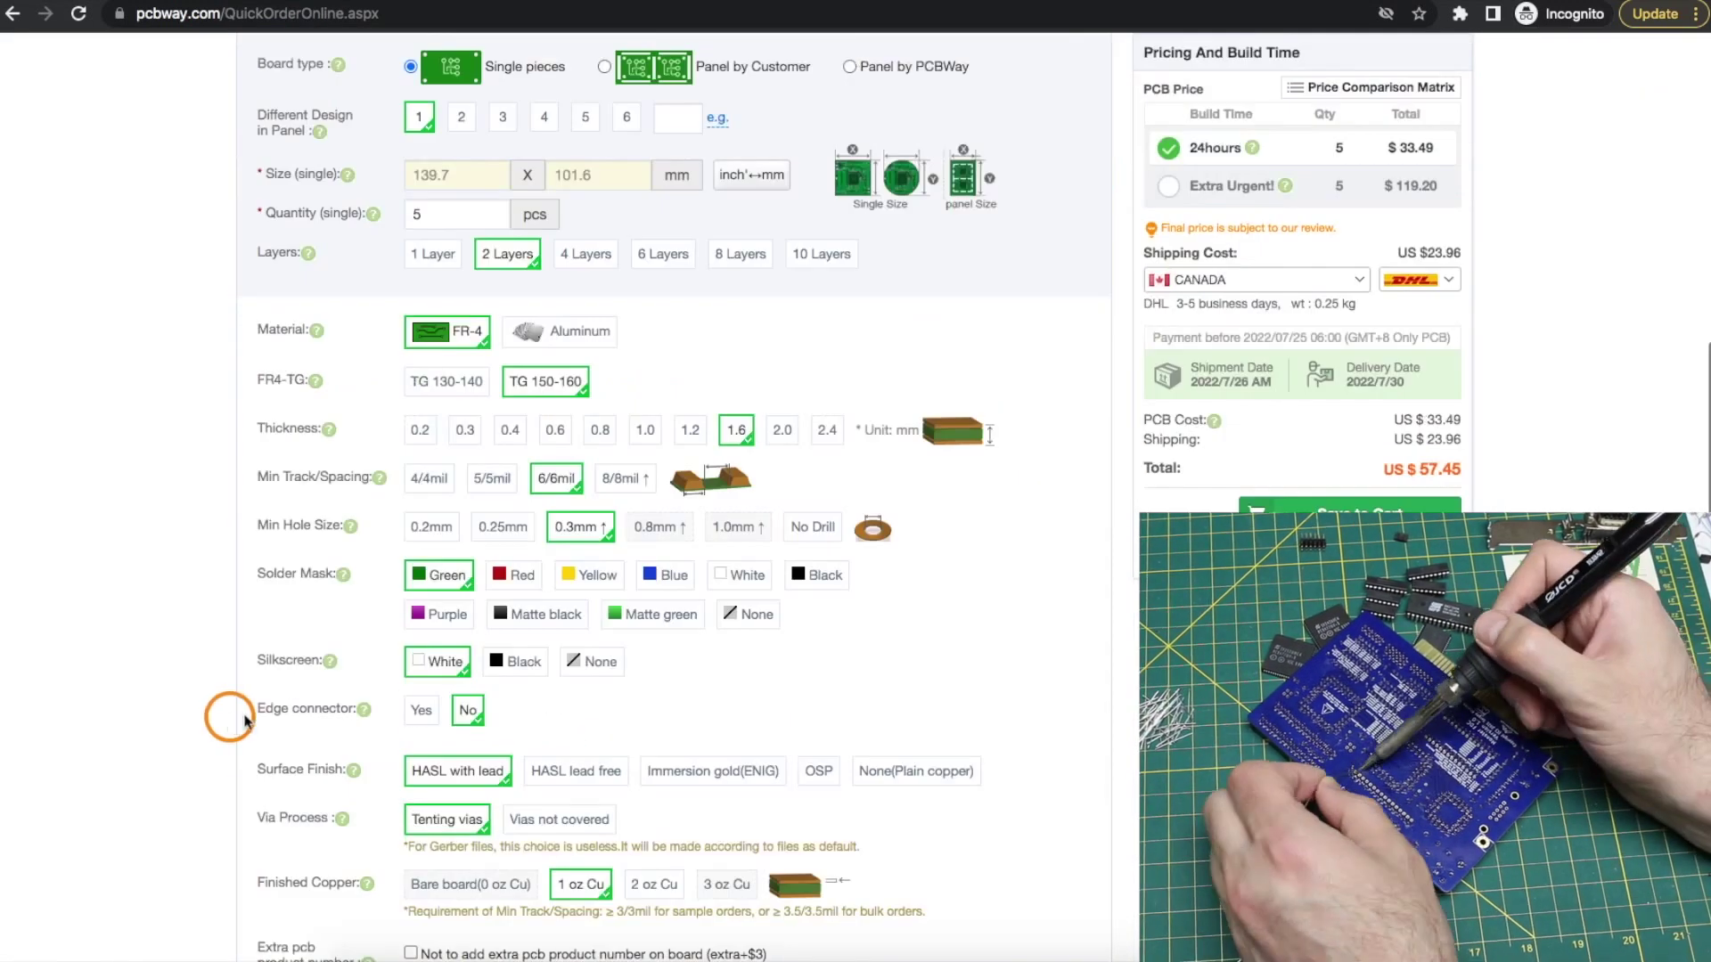
Enable an edge connector with Immersion gold (ENIG) finish
left_click(425, 711)
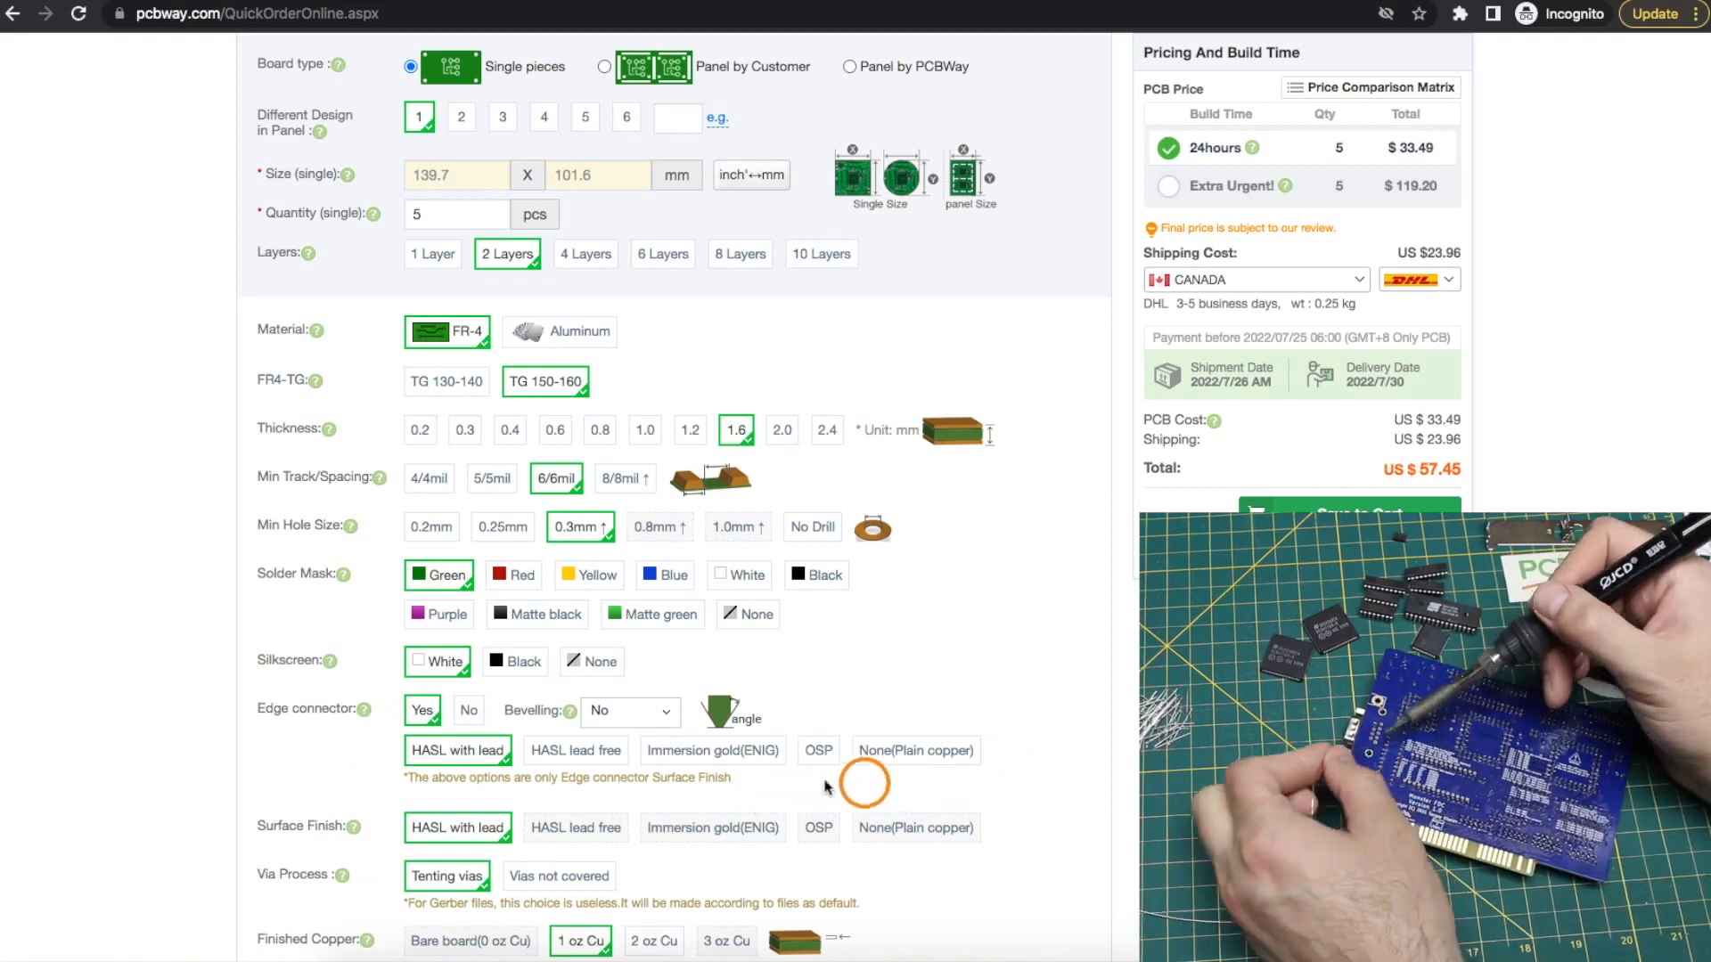
left_click(769, 755)
left_click(662, 713)
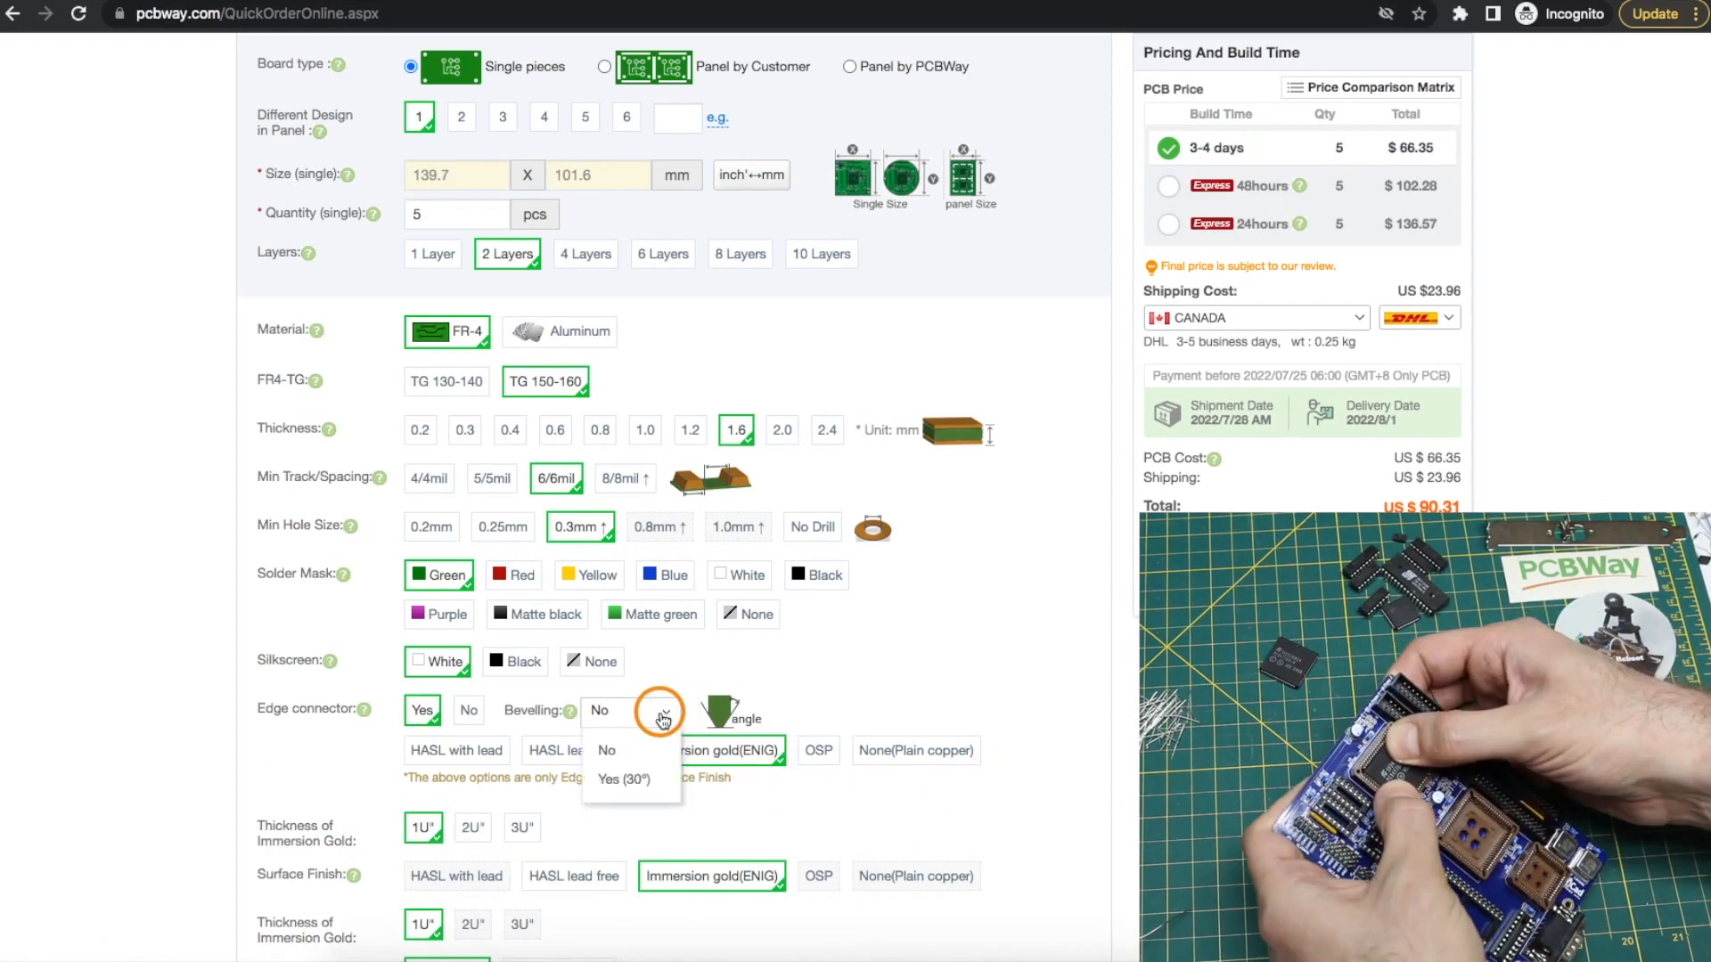
Set the edge connector bevelling to Yes (30°) and keep it
left_click(636, 779)
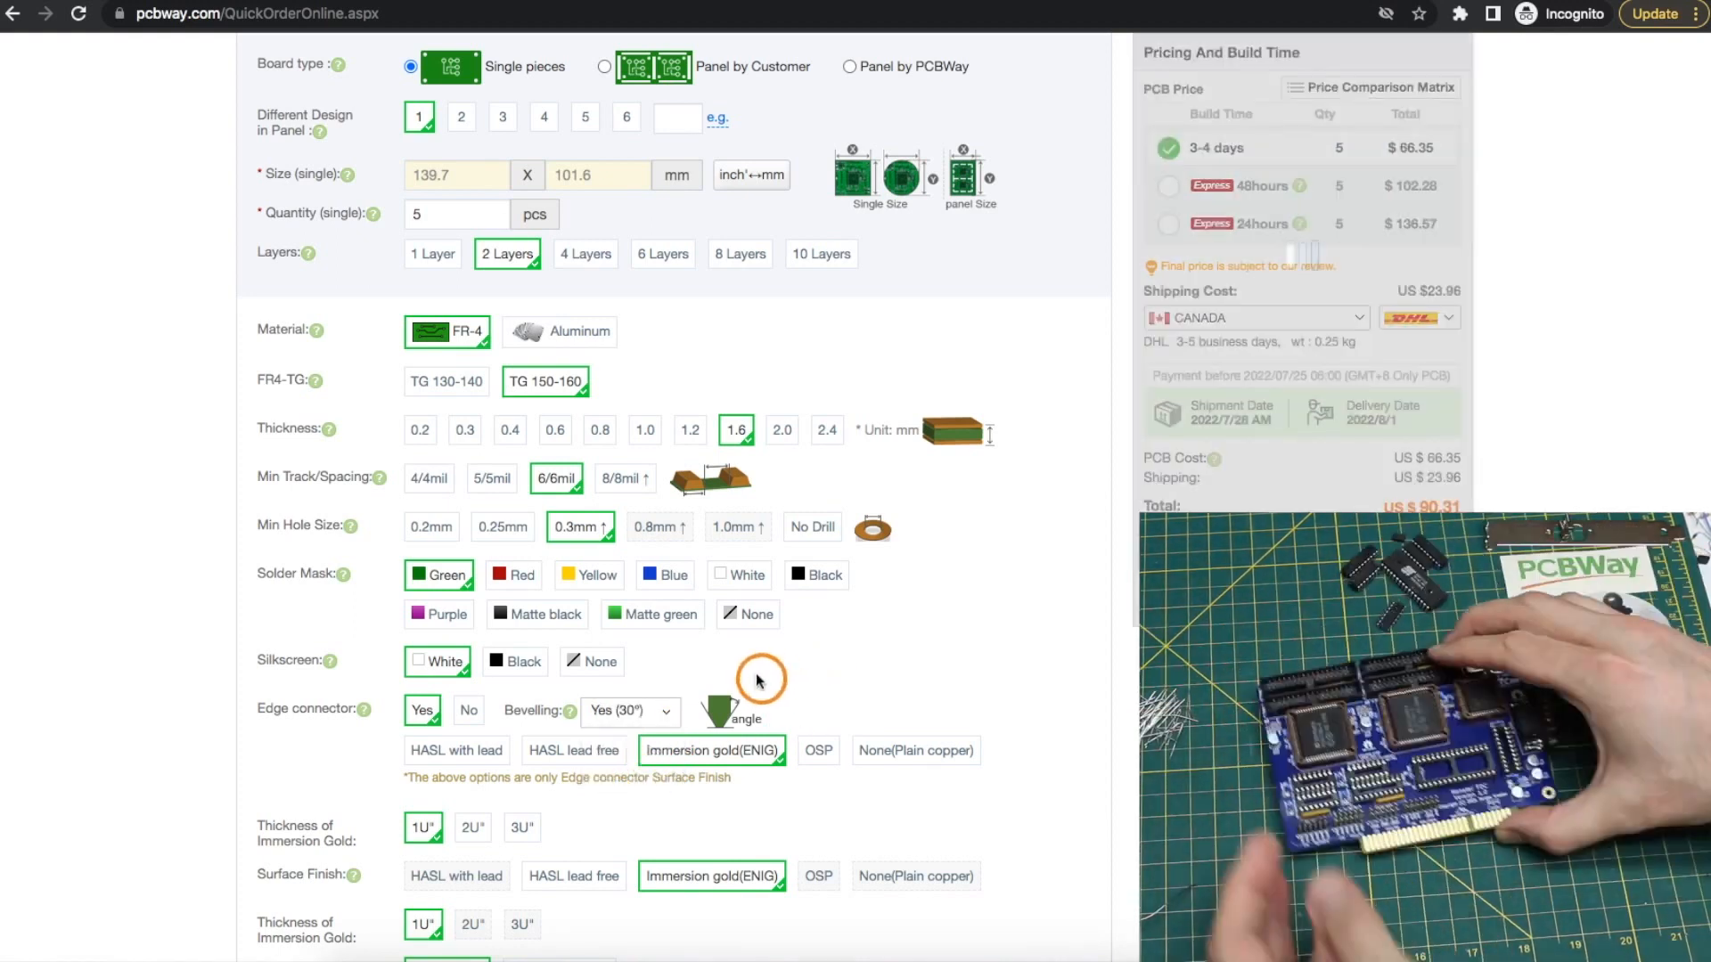
left_click(629, 711)
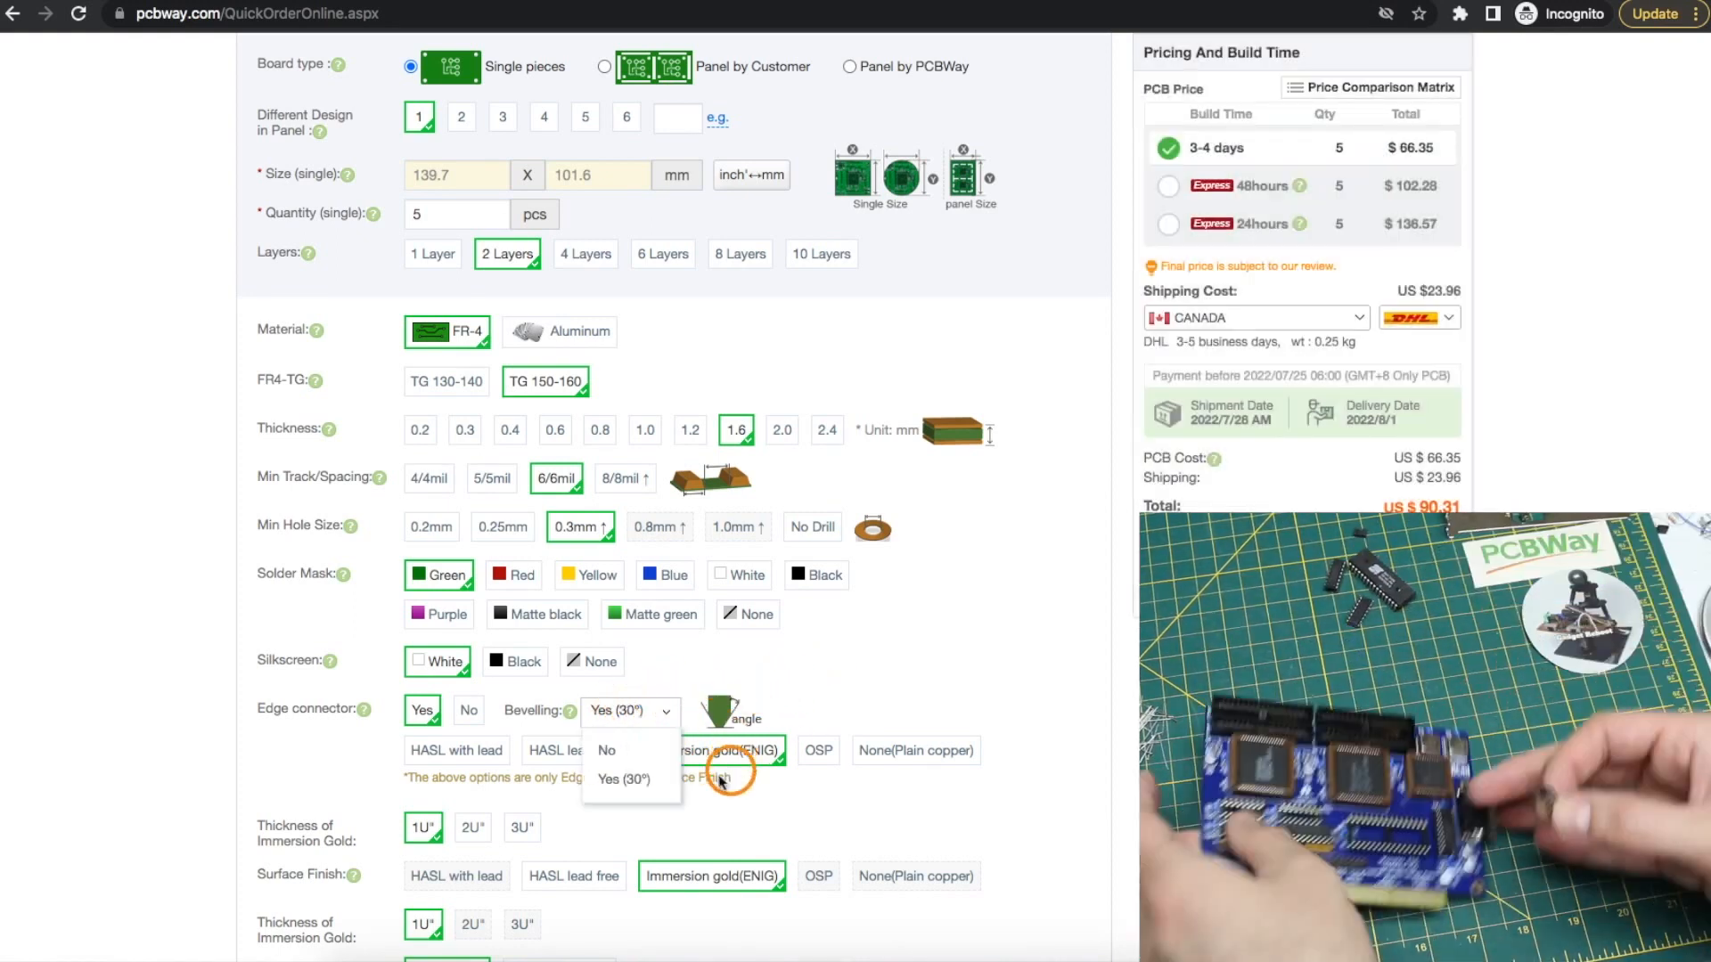
left_click(789, 729)
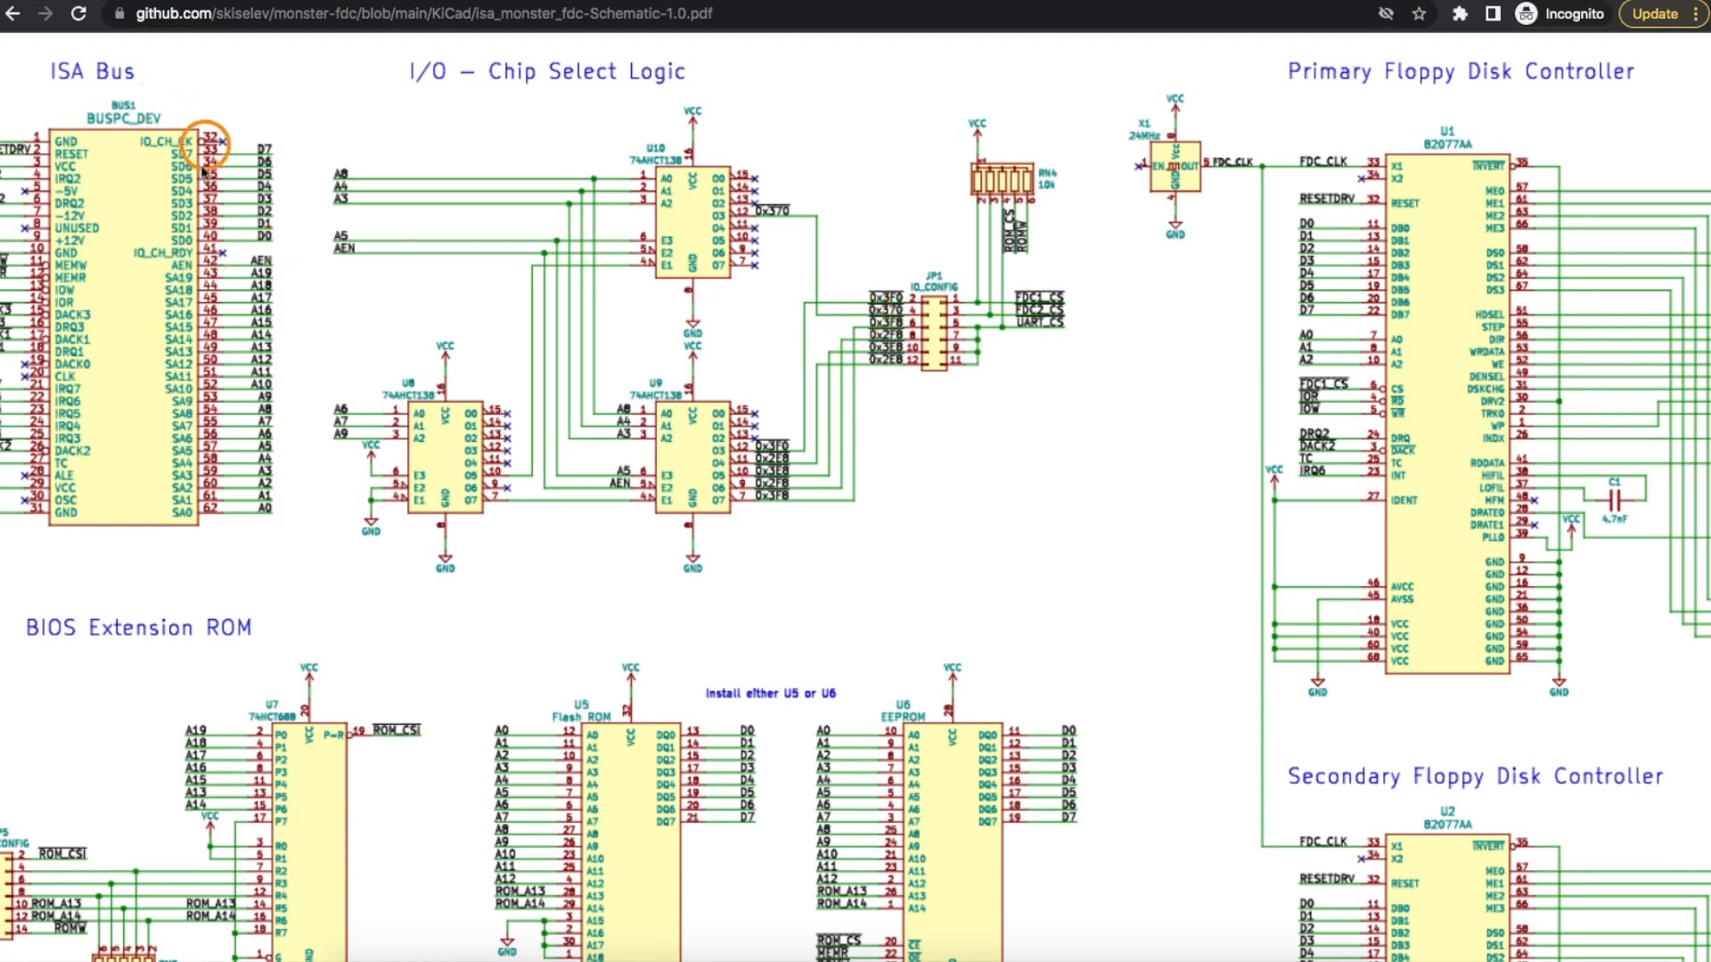
scroll(1149, 315, "down", 5)
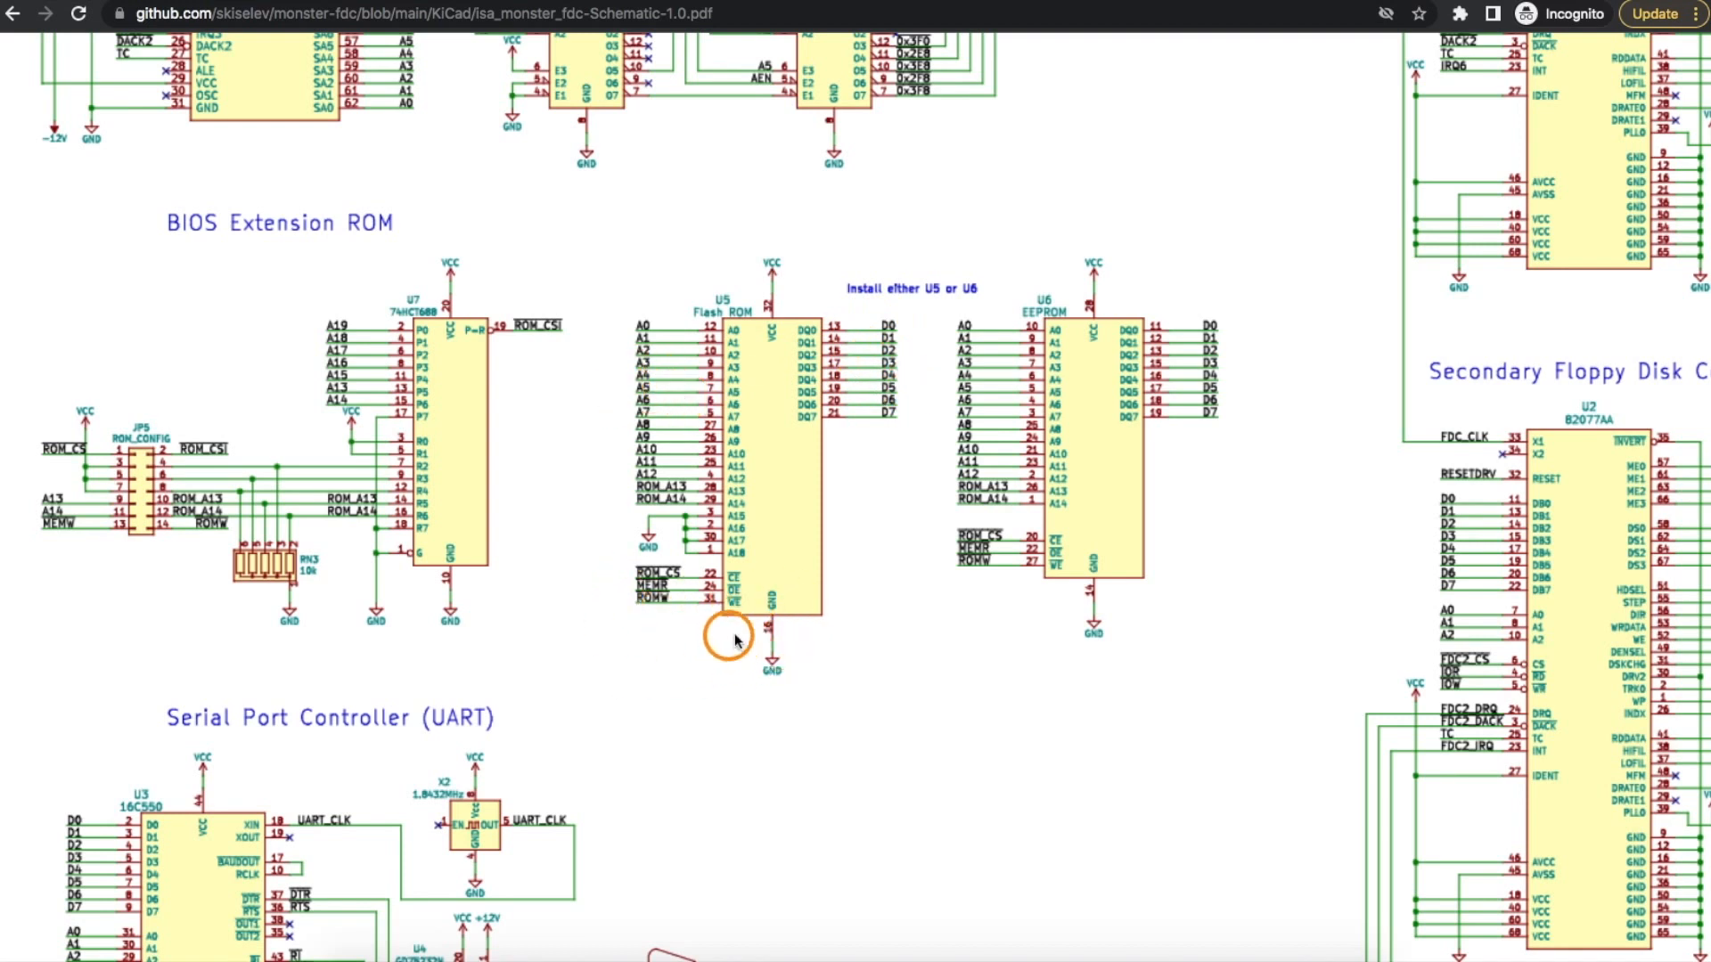
scroll(735, 615, "down", 5)
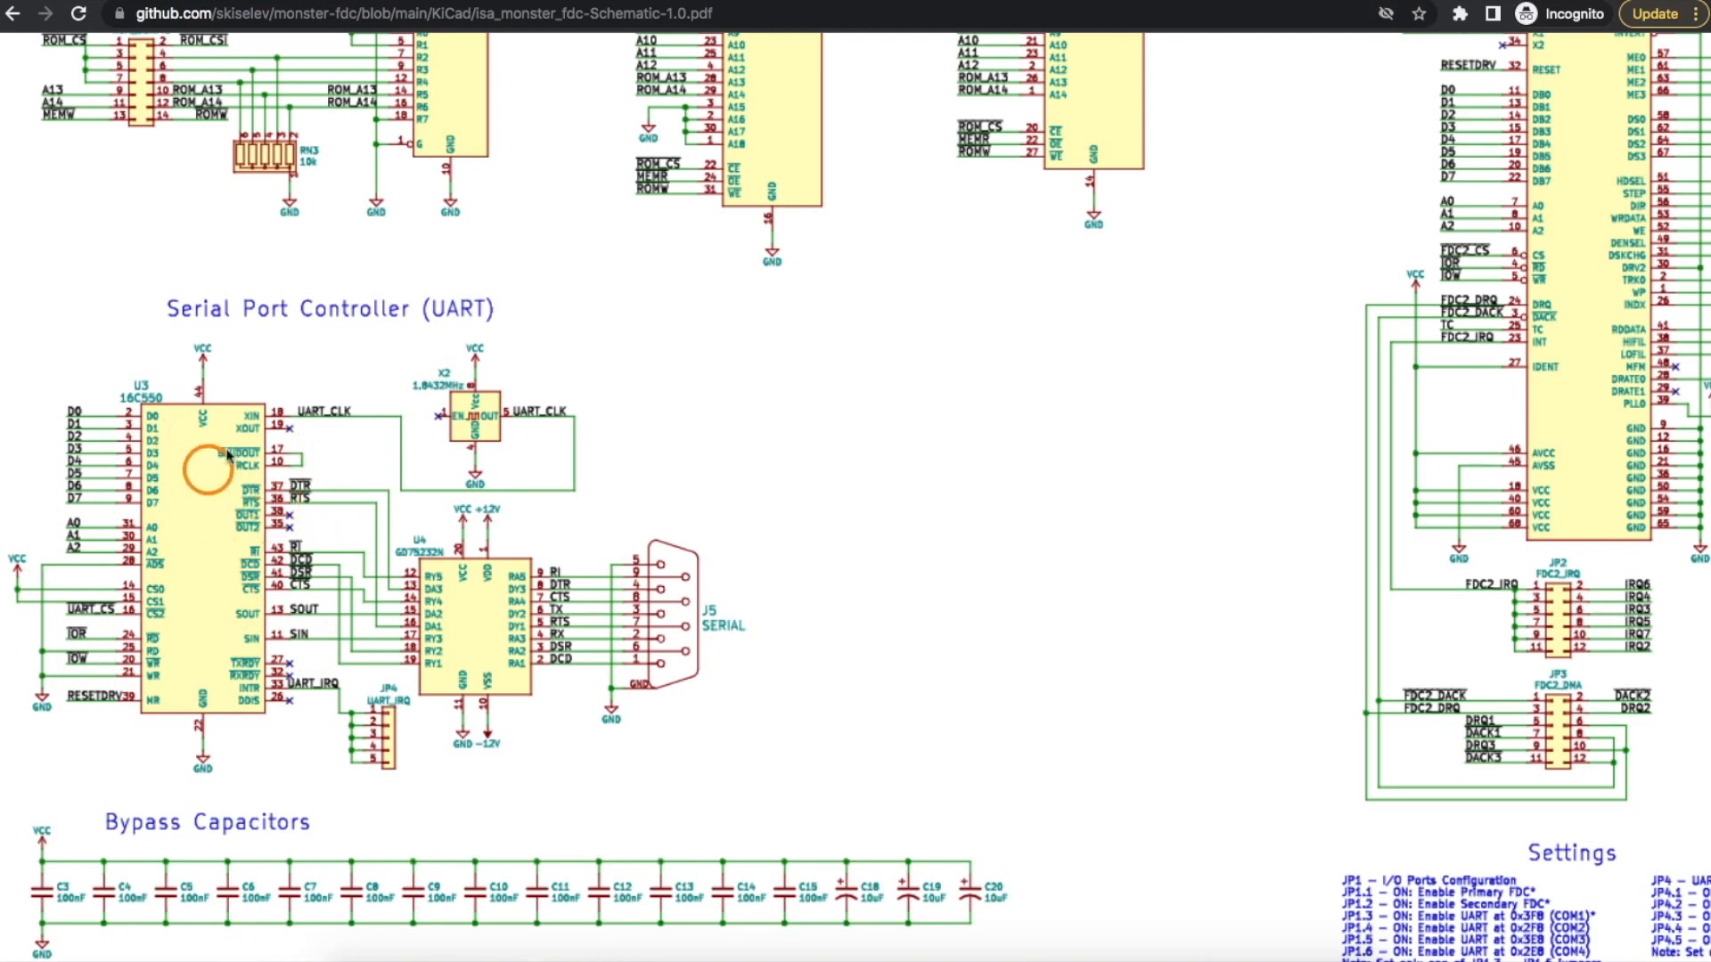
Go back from the schematic PDF to the monster-fdc repository README
key("alt+Left")
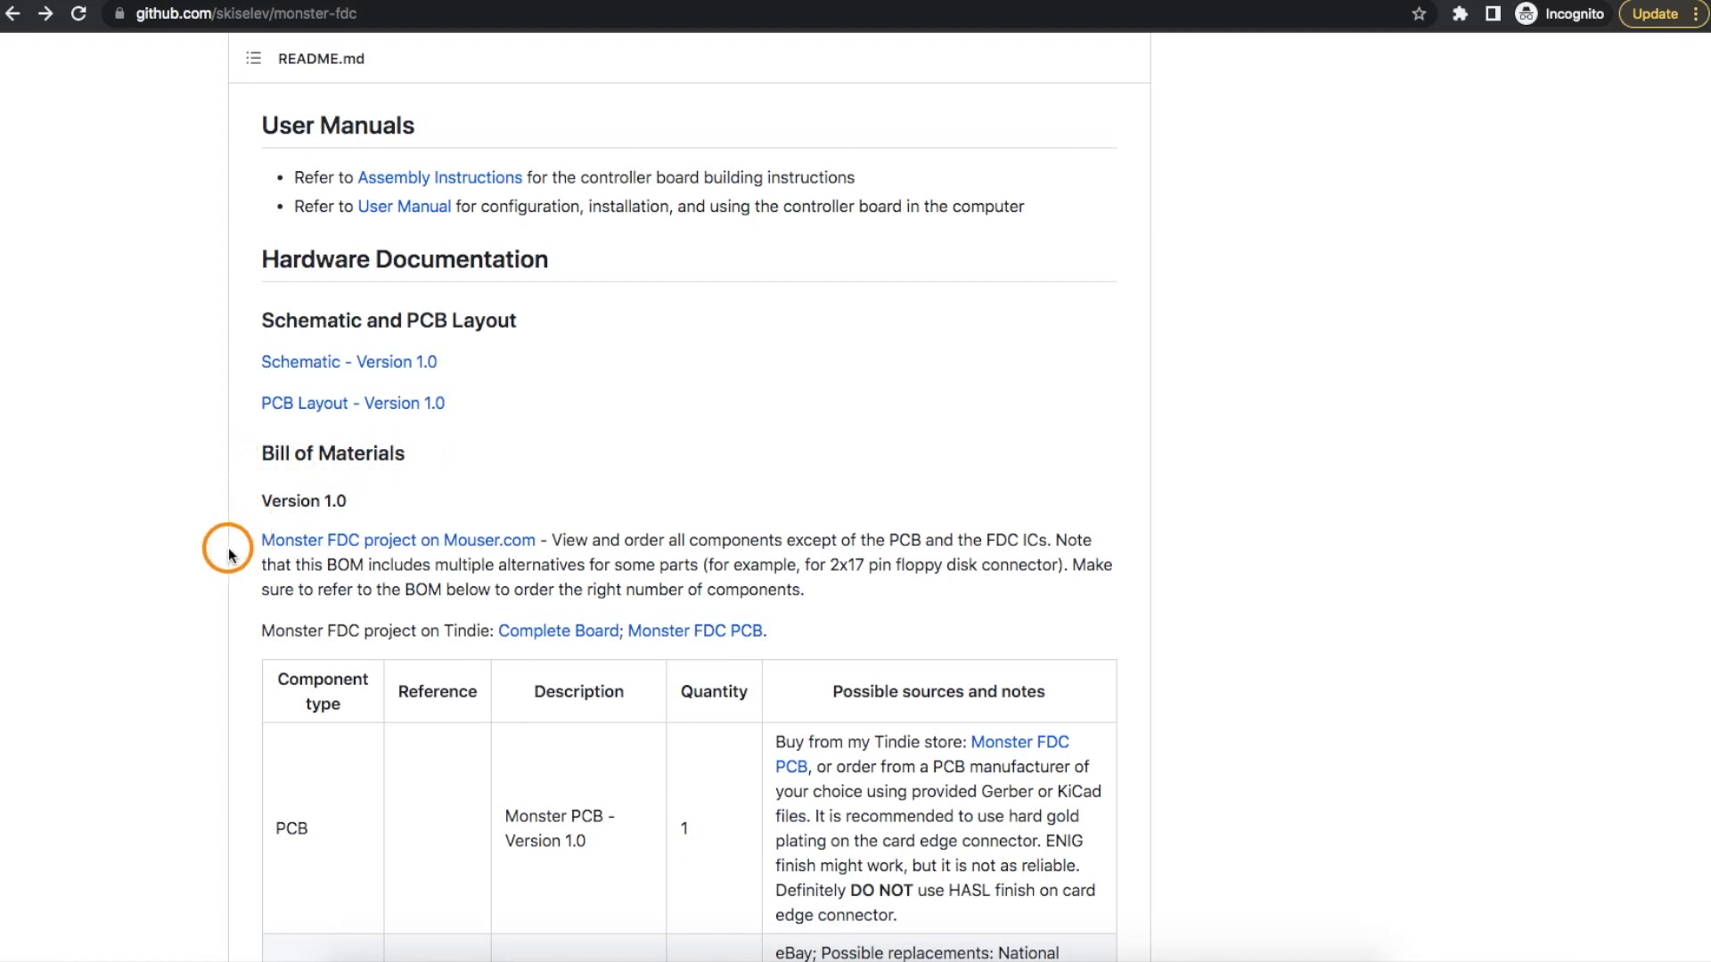
scroll(251, 481, "down", 3)
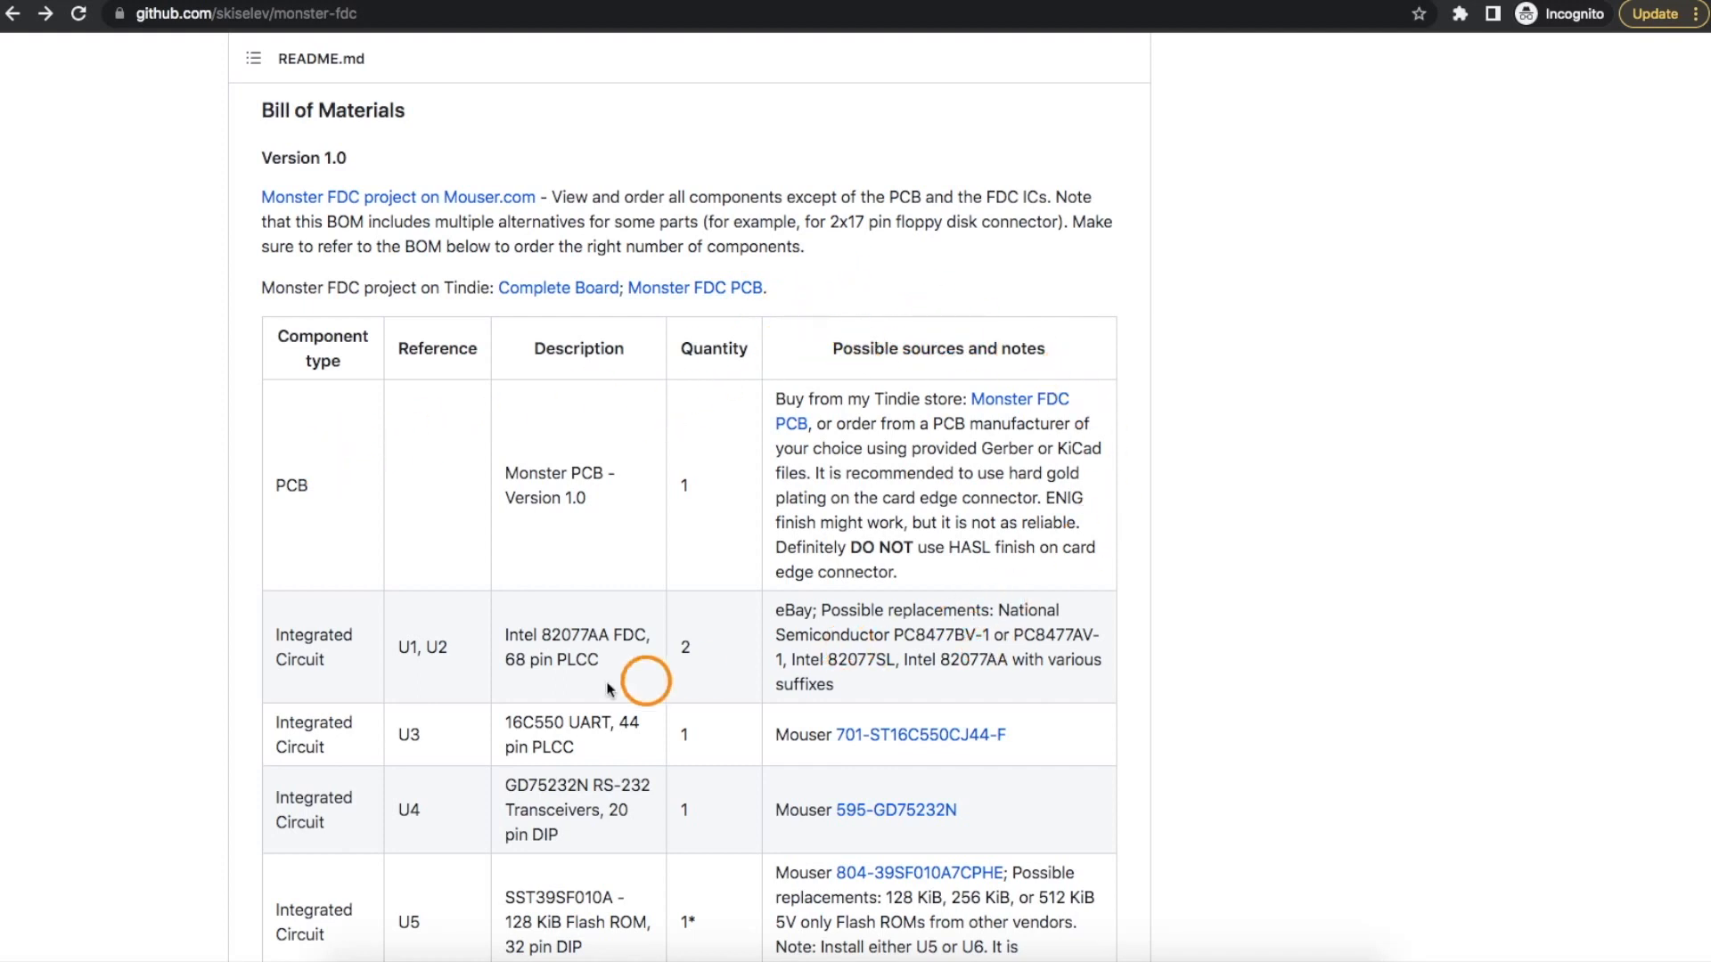
scroll(1203, 428, "down", 2)
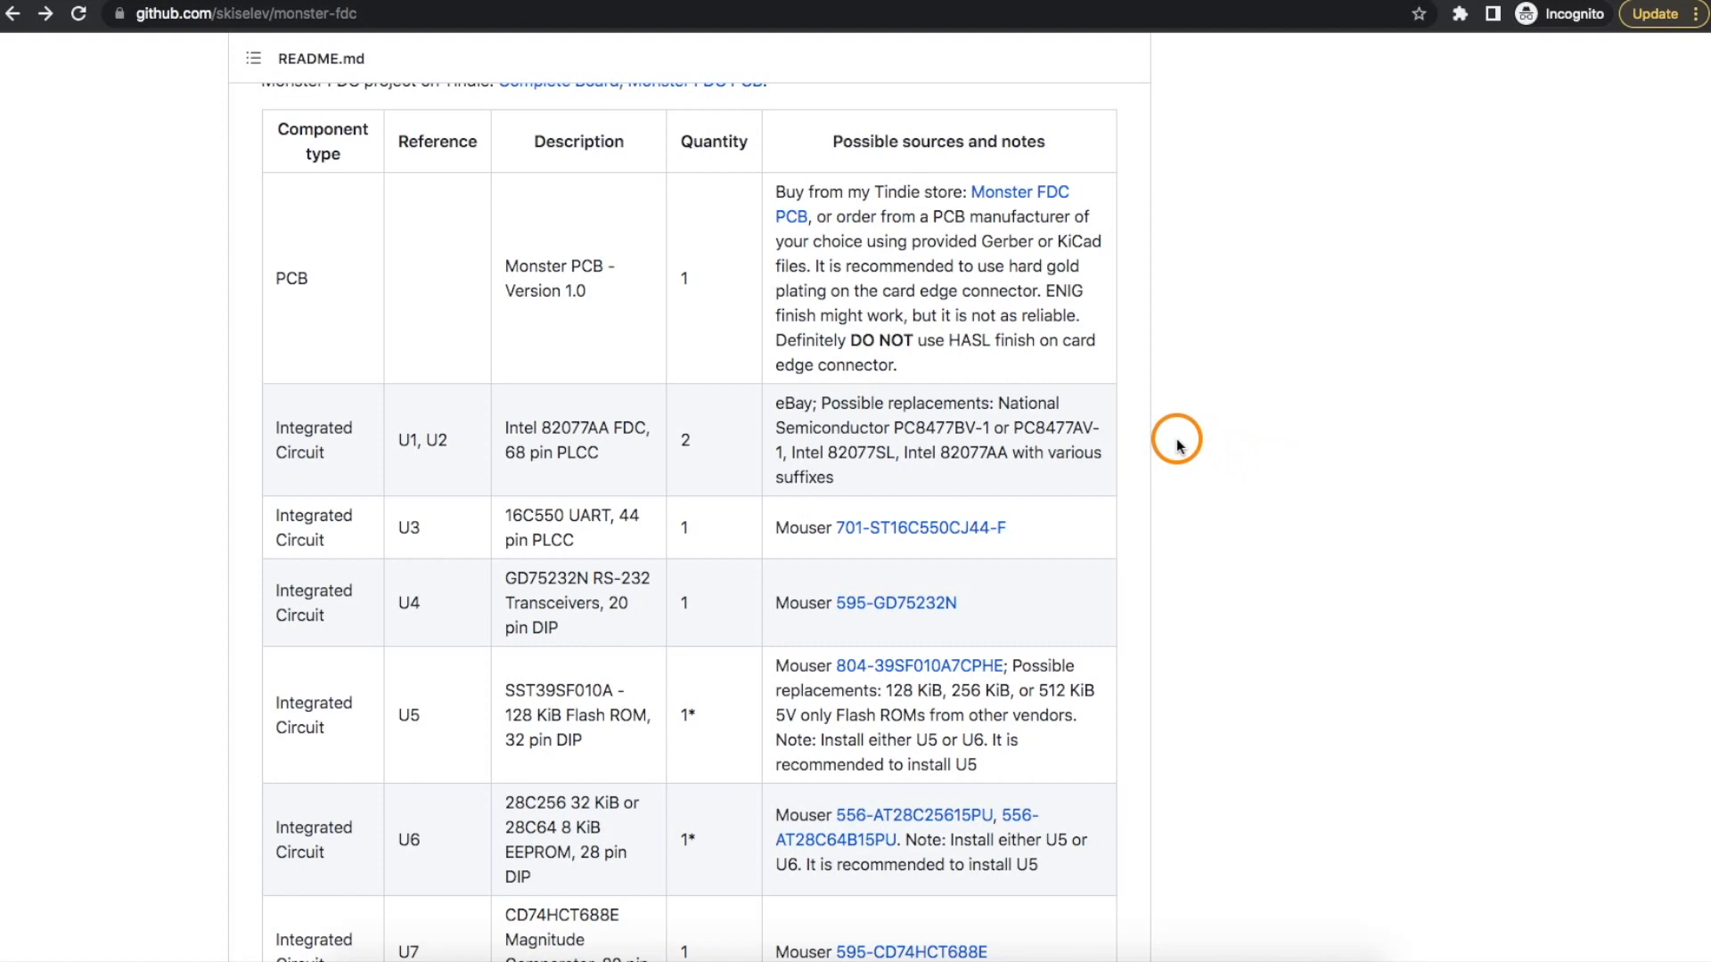
scroll(1178, 441, "down", 1)
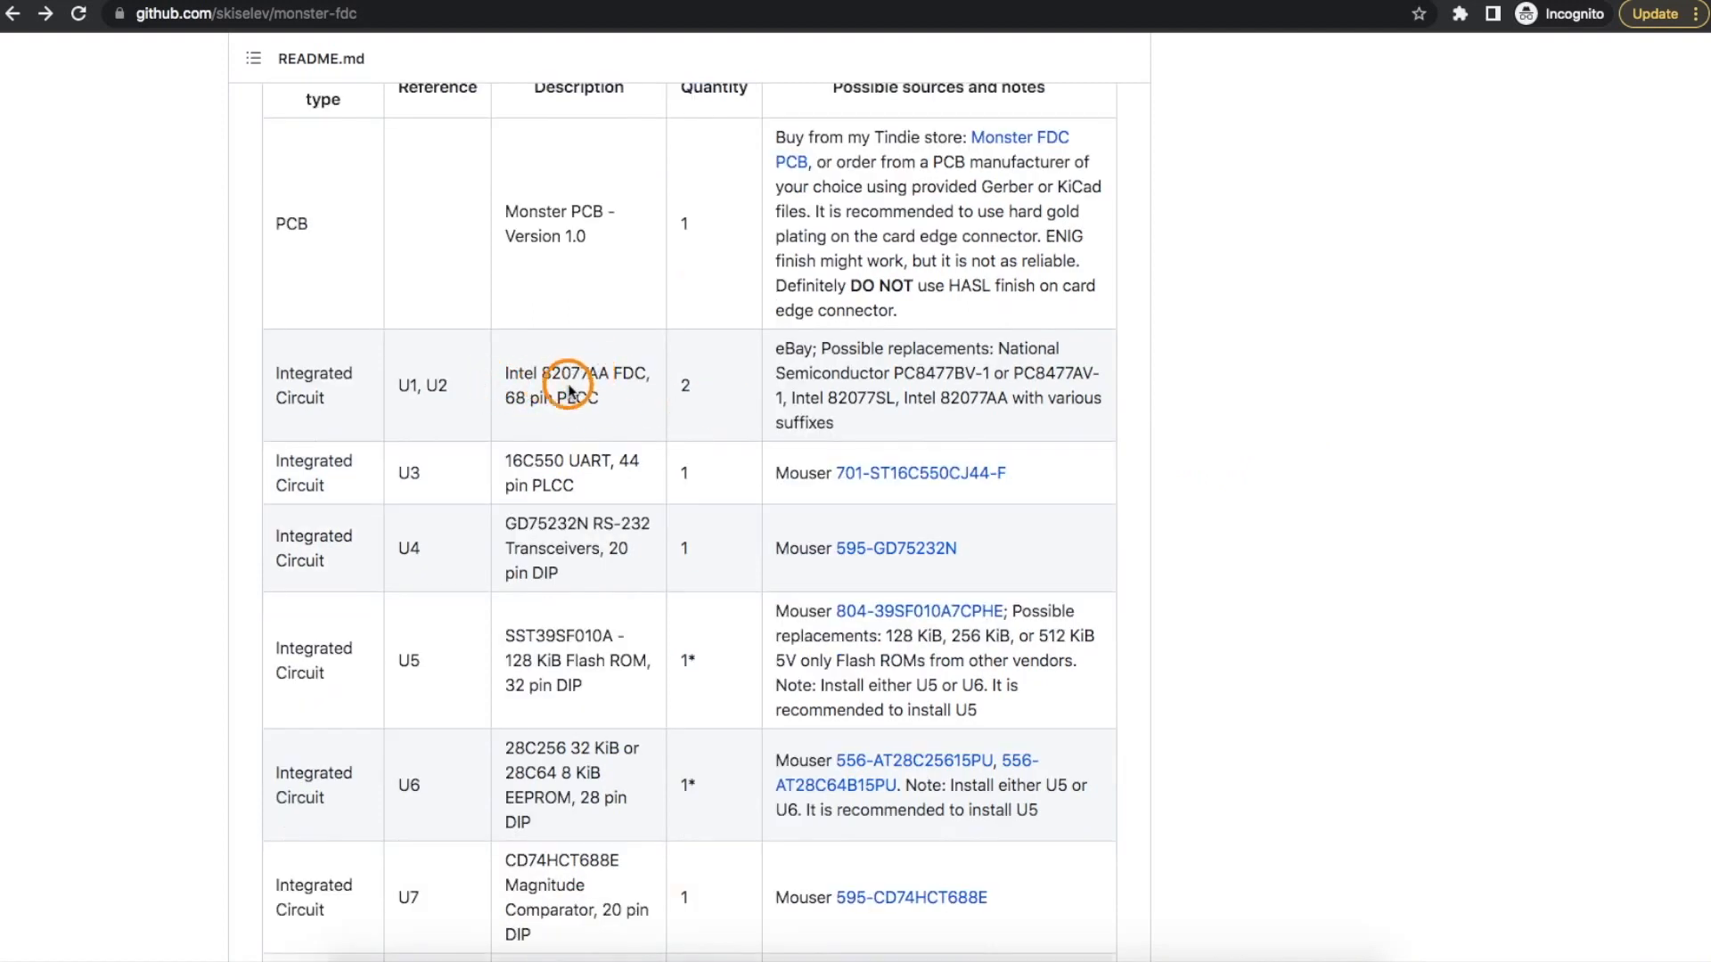
scroll(1096, 388, "down", 10)
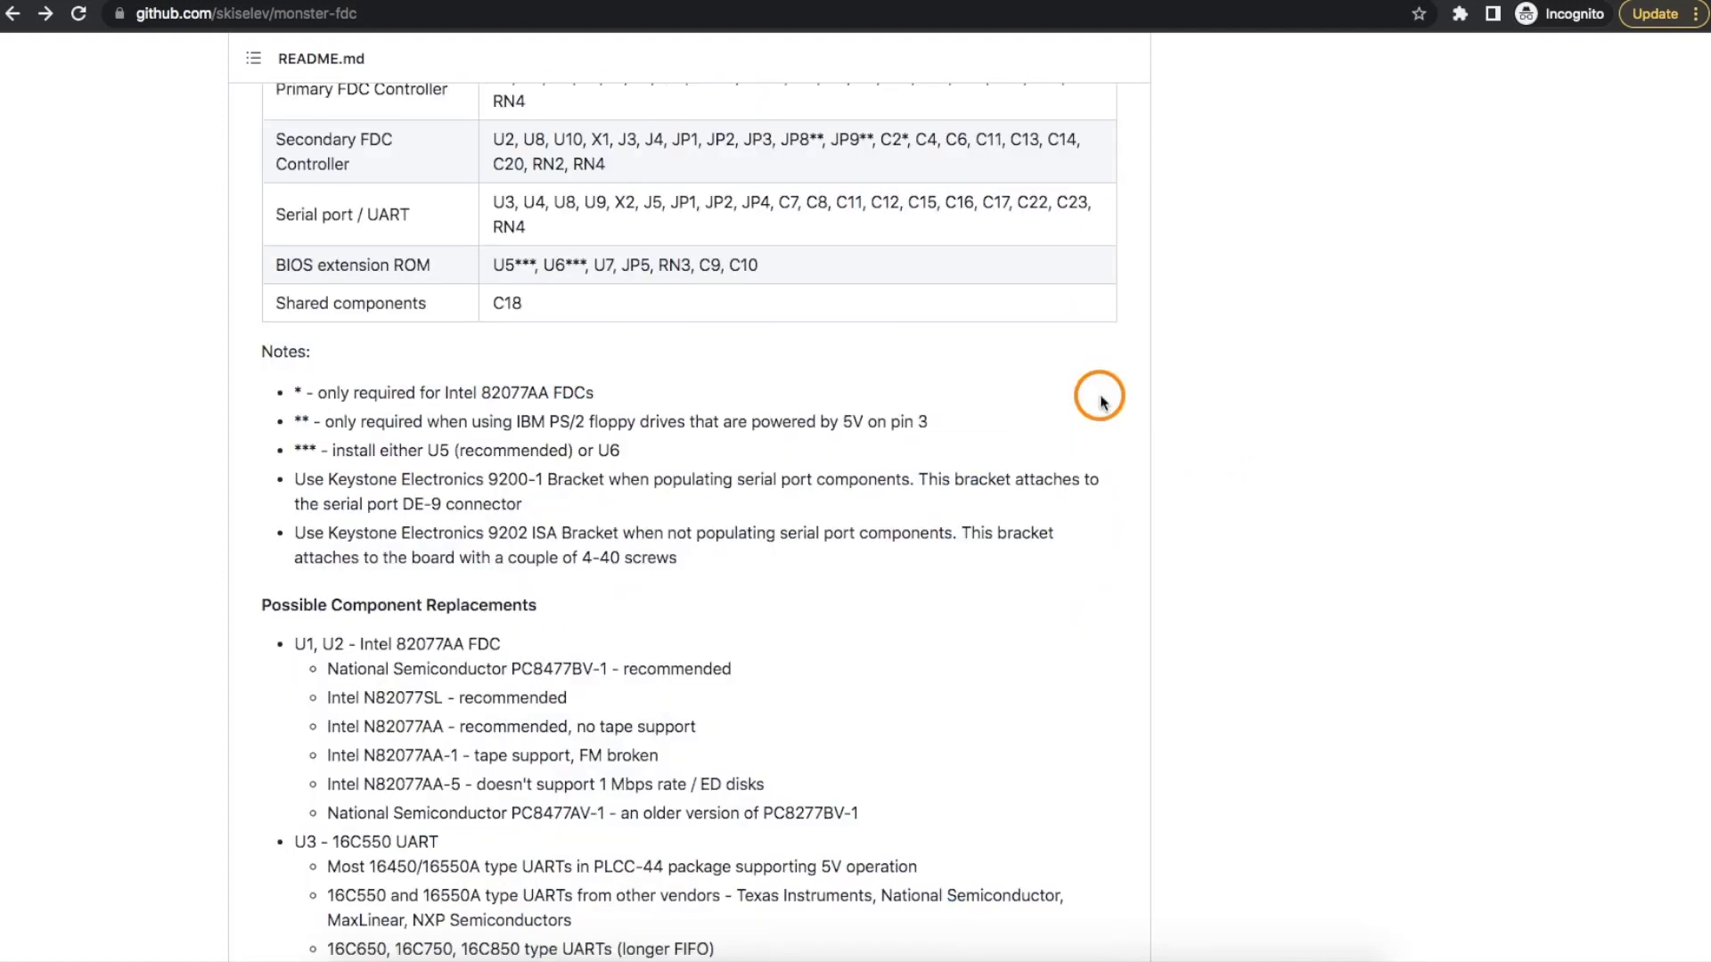
scroll(1097, 387, "down", 2)
scroll(1096, 388, "down", 1)
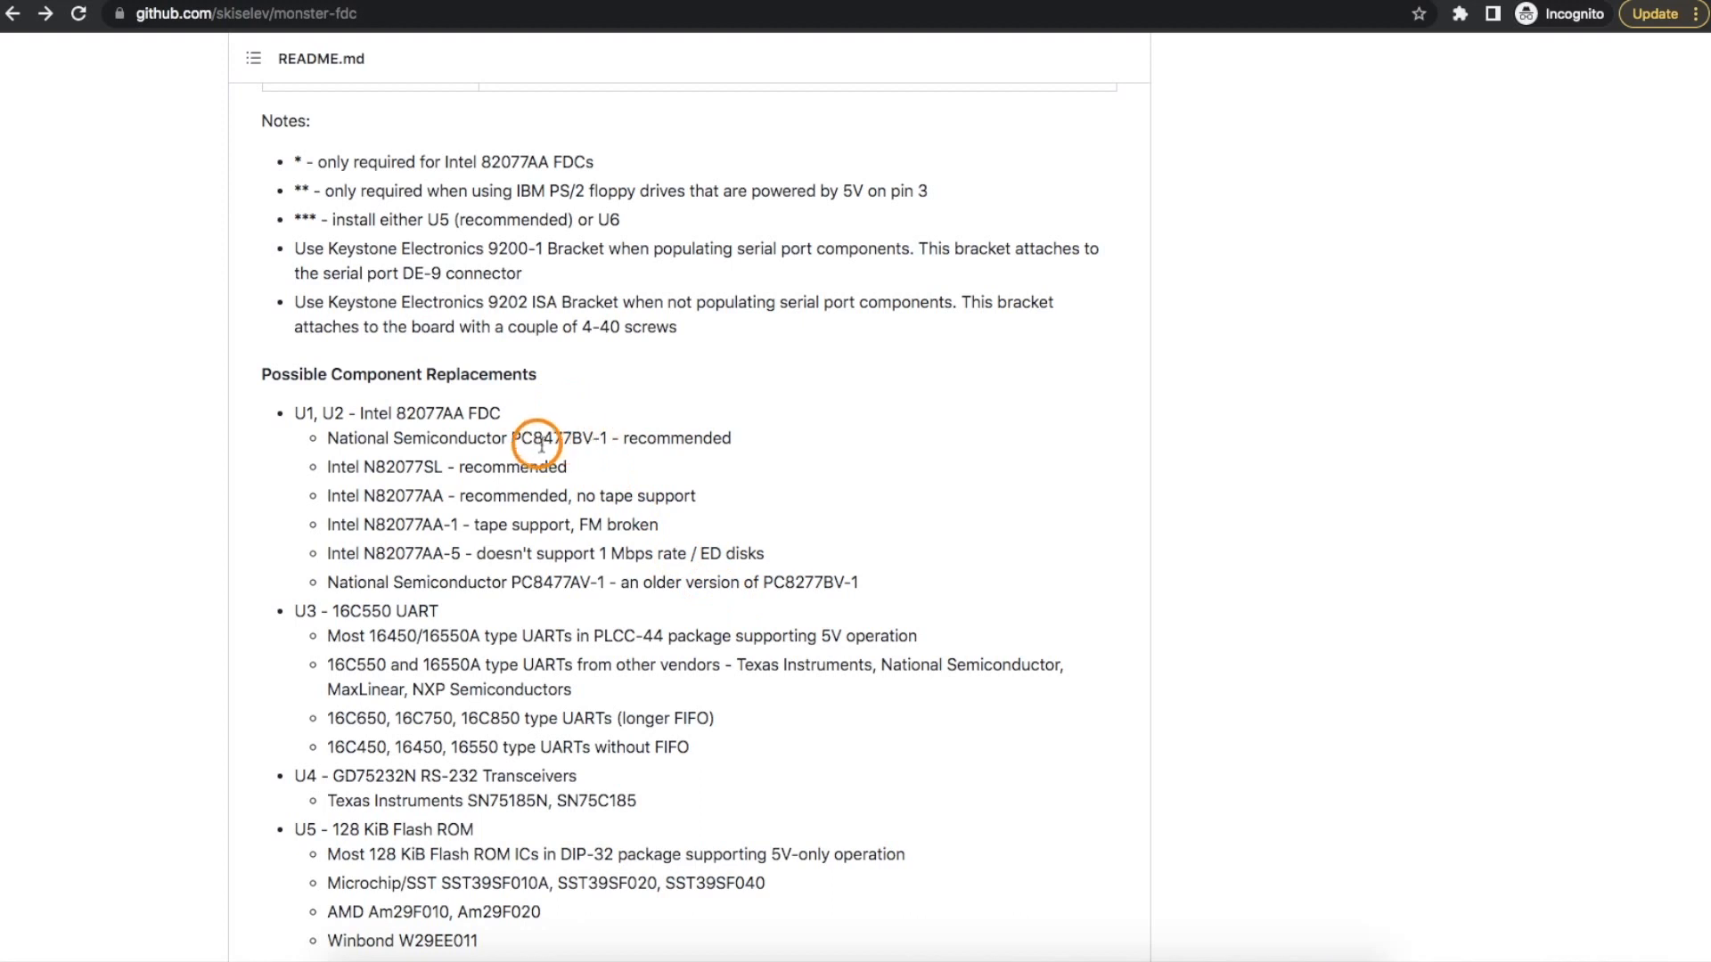
scroll(539, 441, "up", 10)
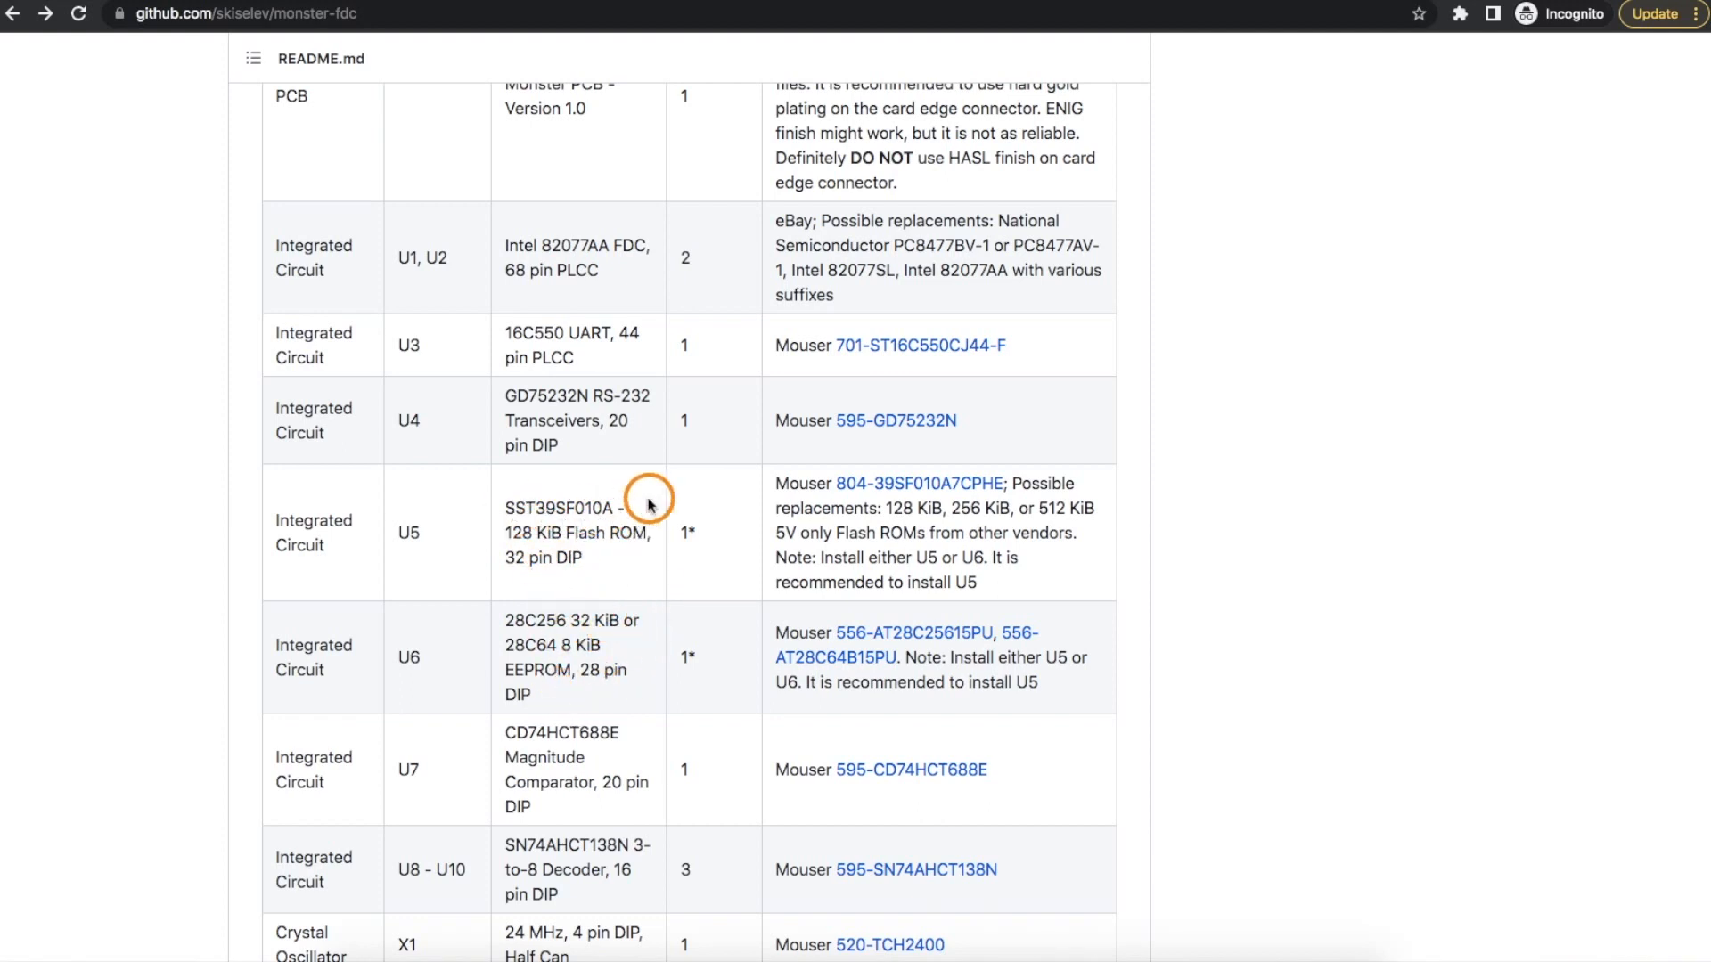
scroll(650, 503, "up", 15)
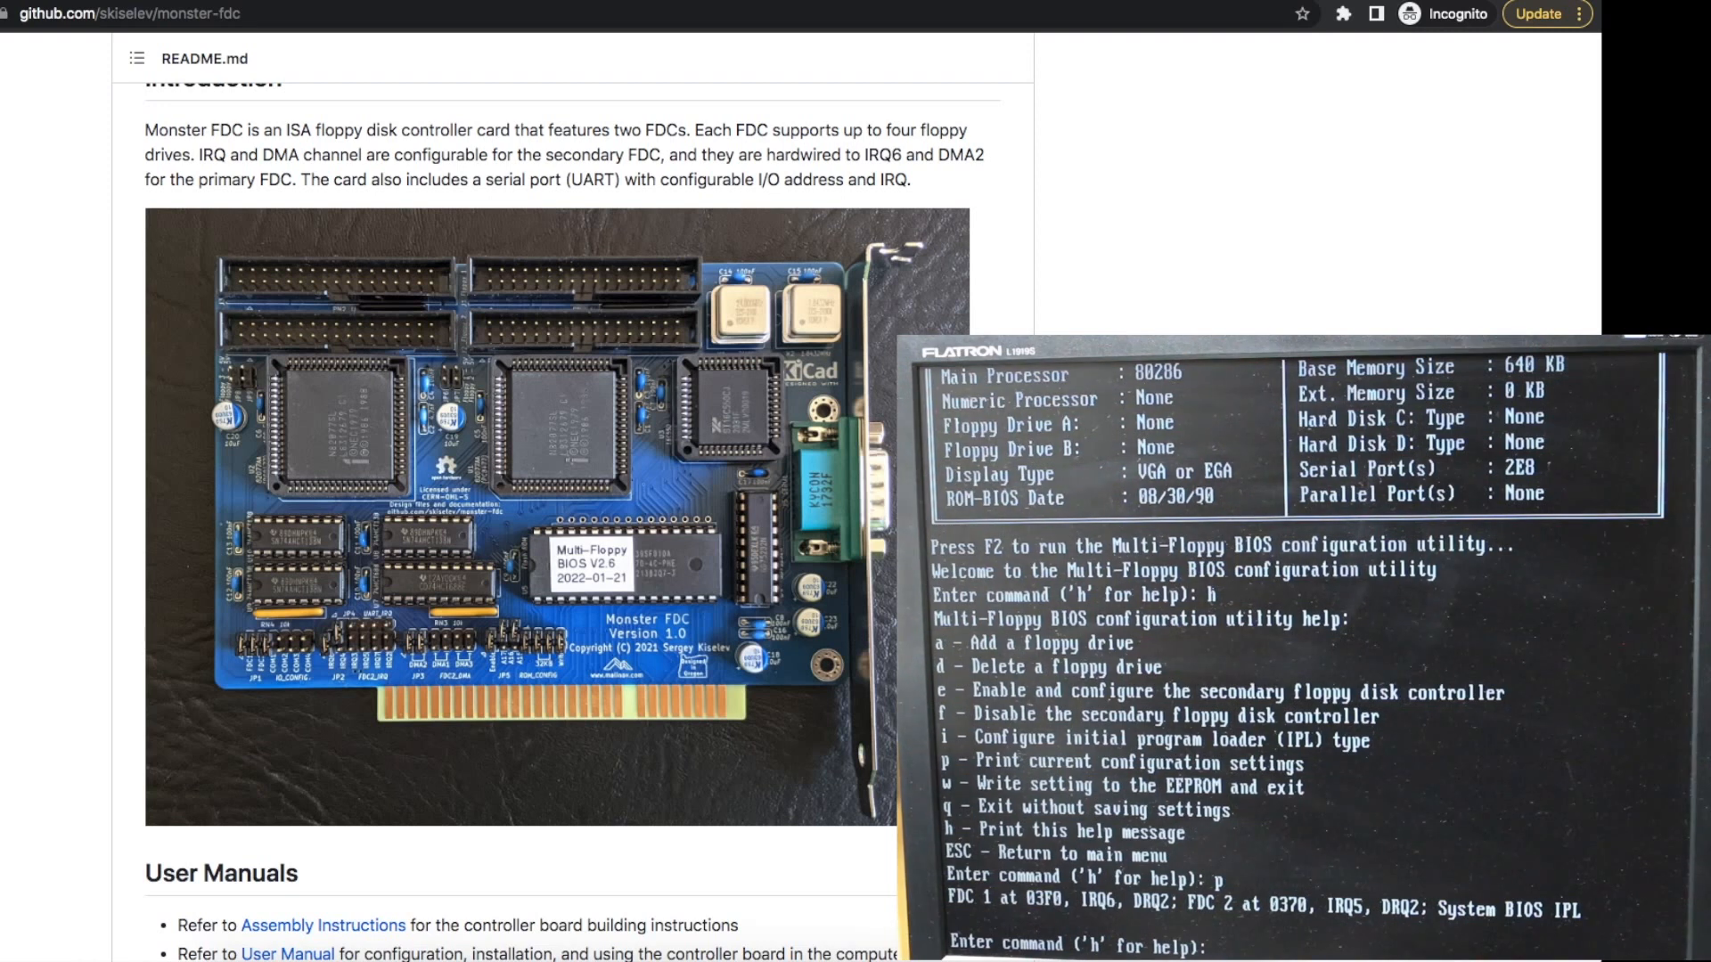
scroll(563, 482, "down", 1)
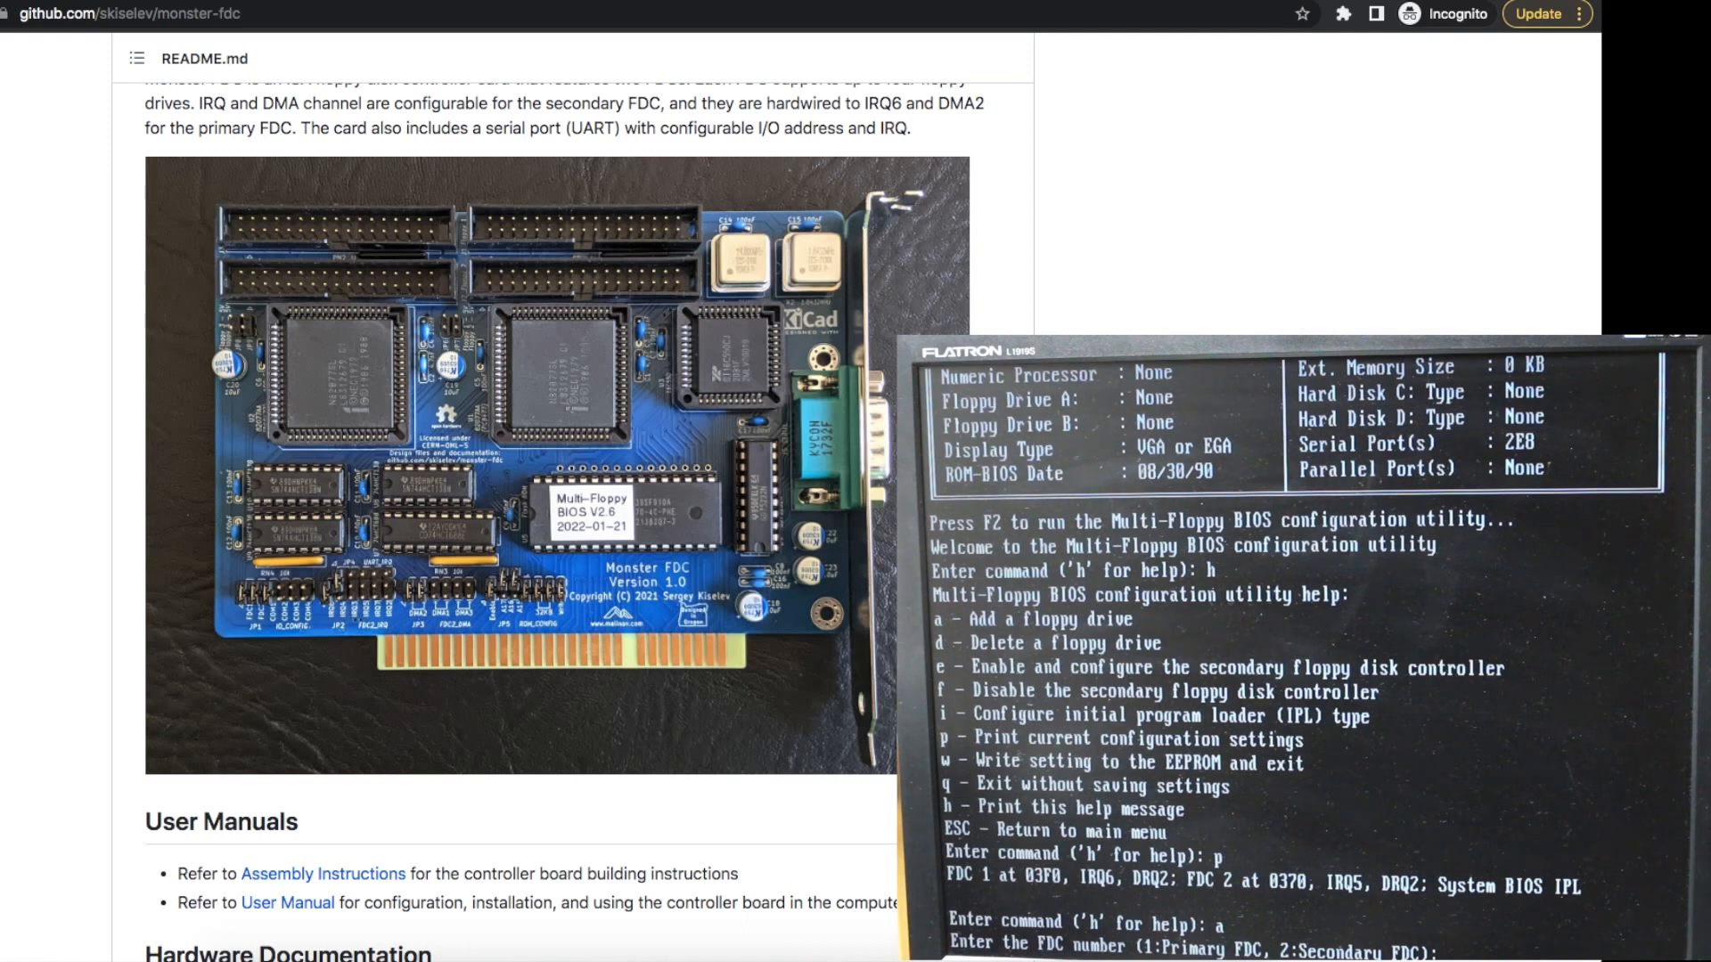
type("1")
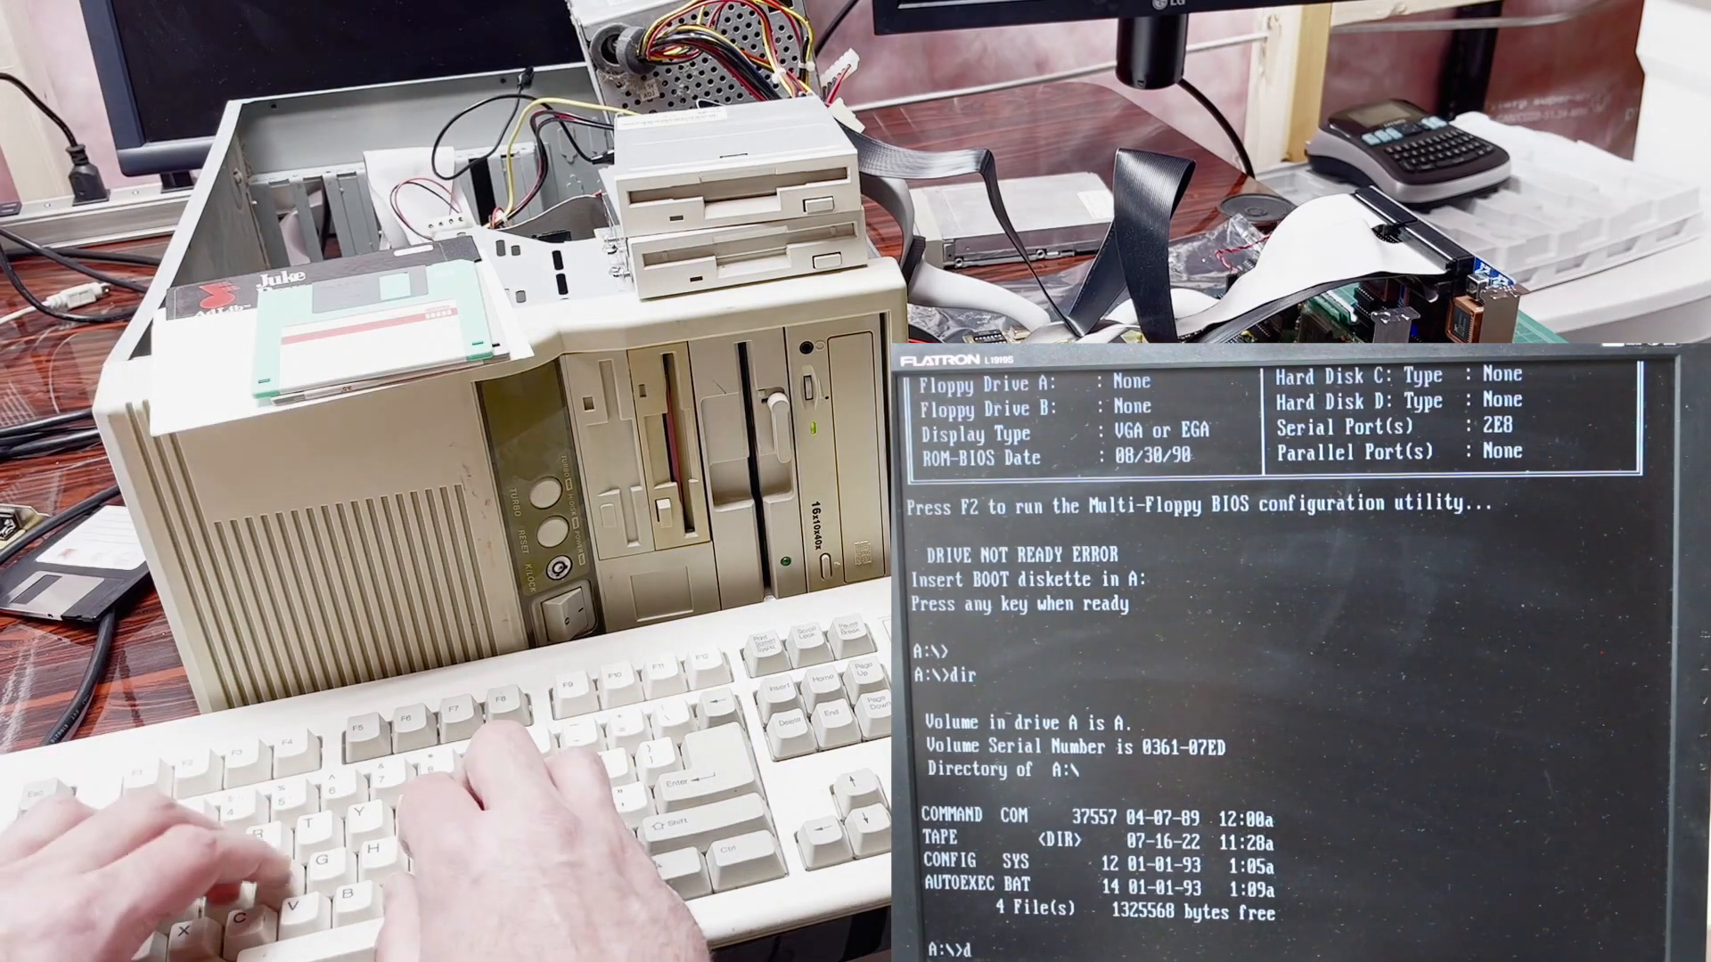
type("dir b:")
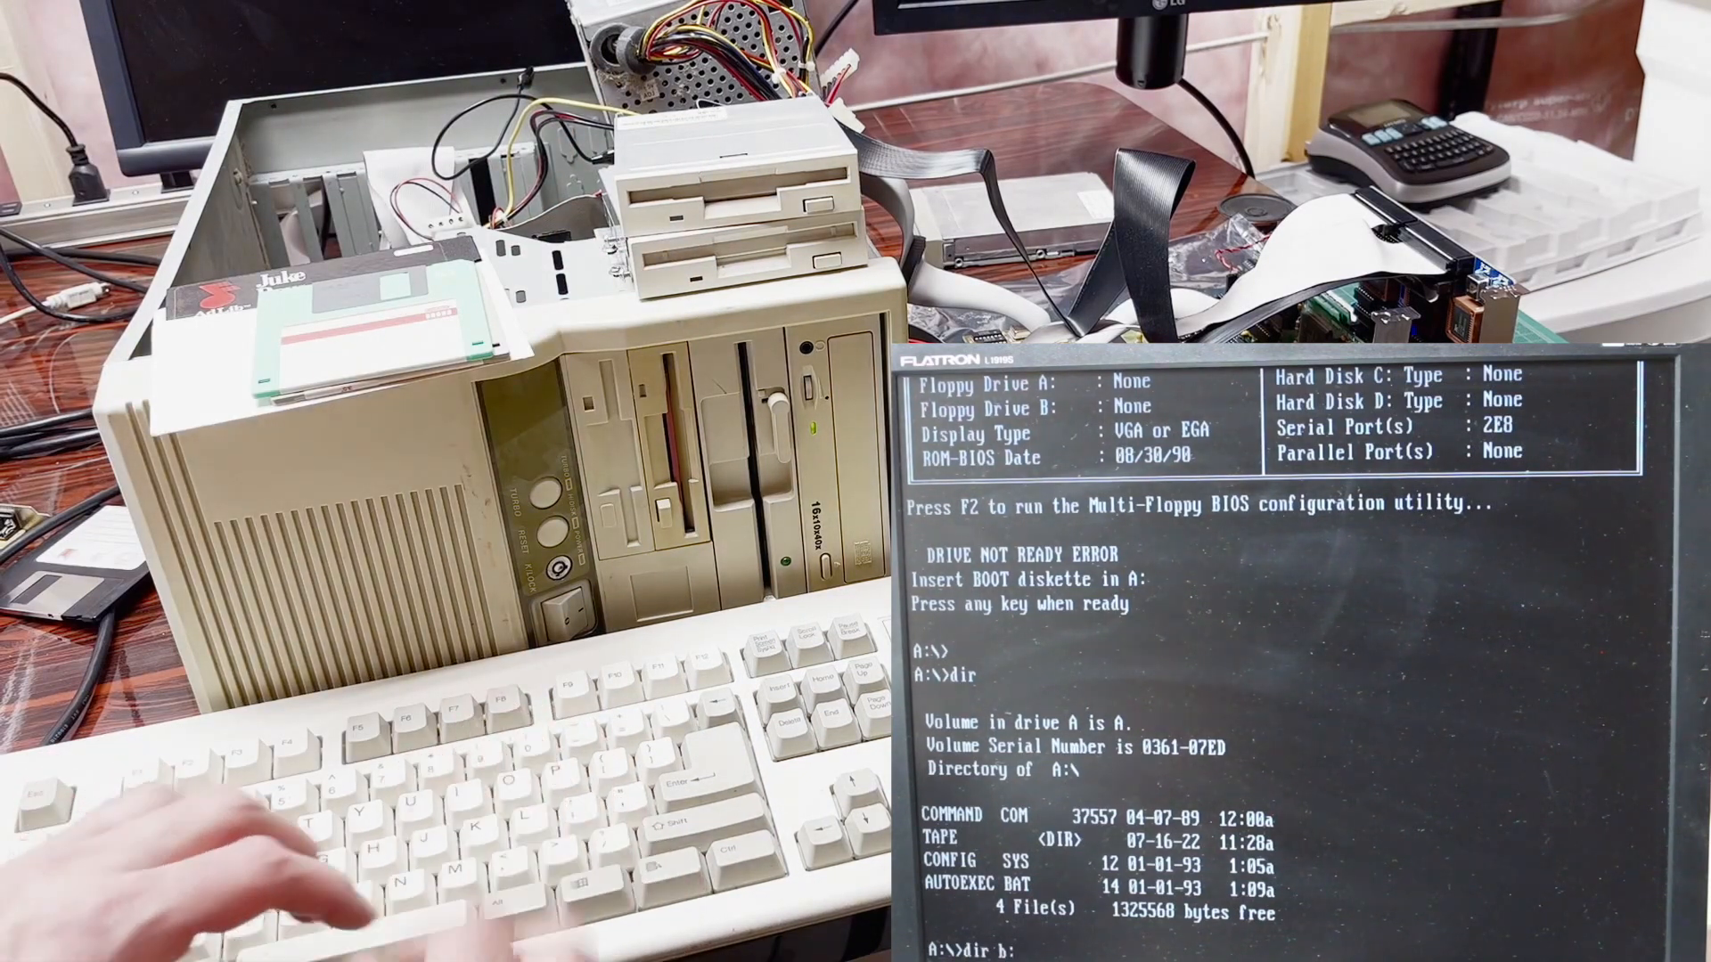
Run 'dir b:', get 'Not ready reading drive B', and answer Abort to return to A:\>
key("Return")
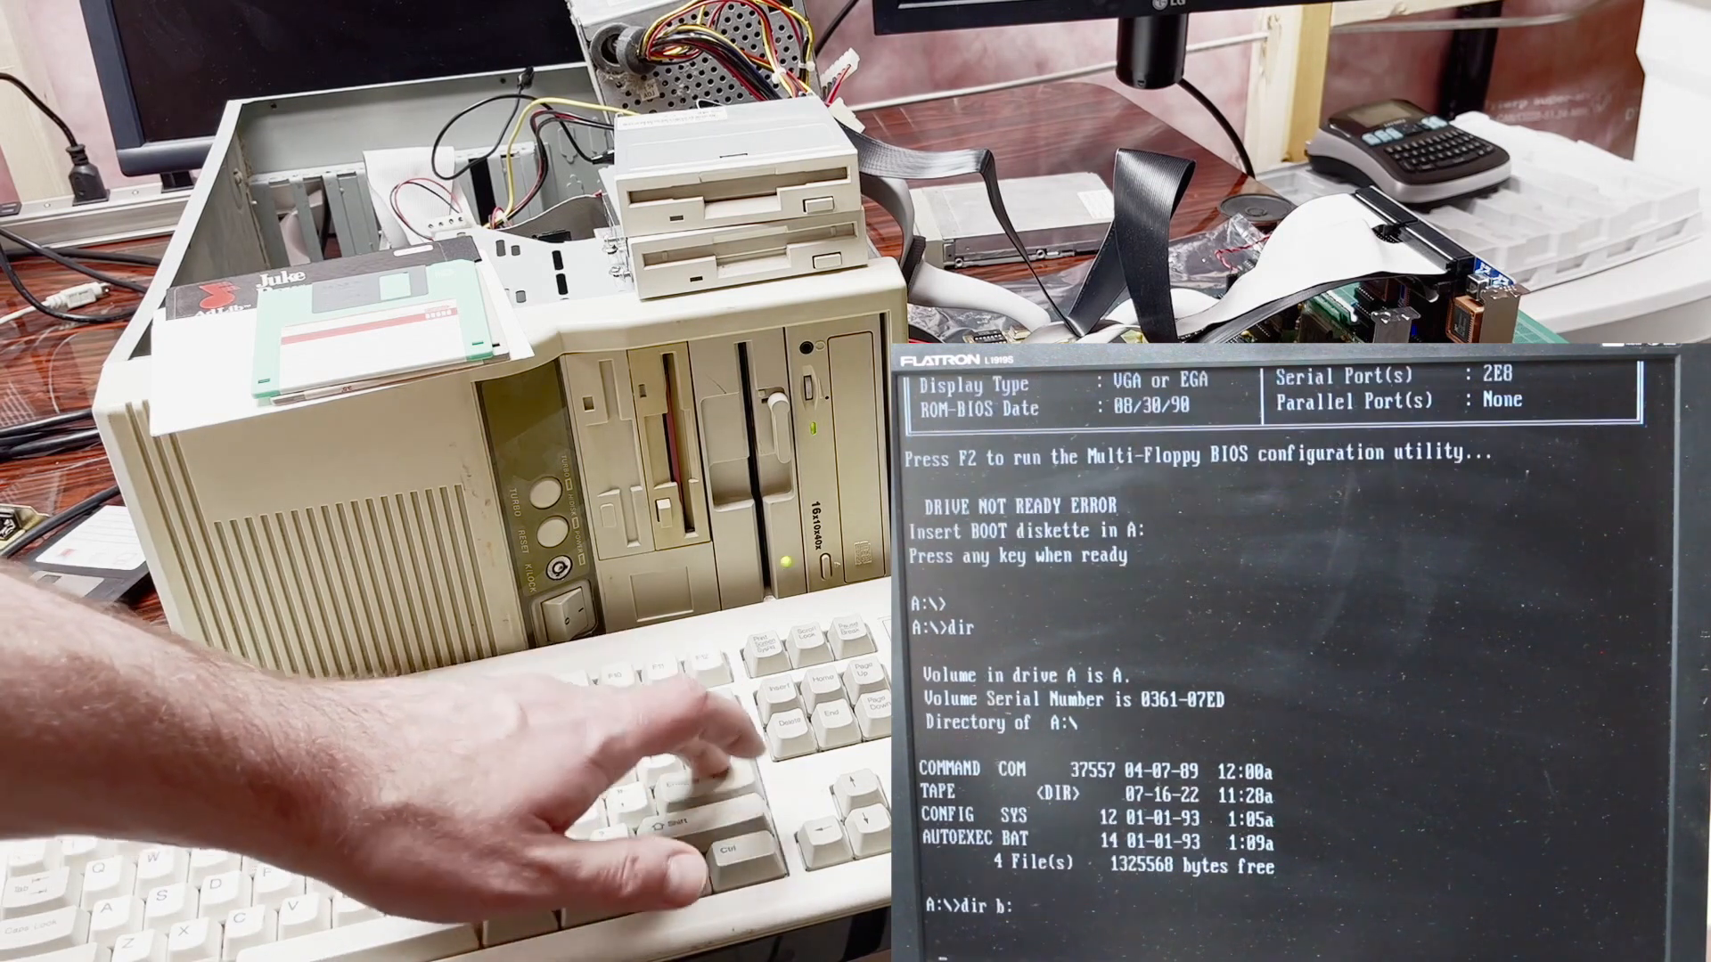
key("a")
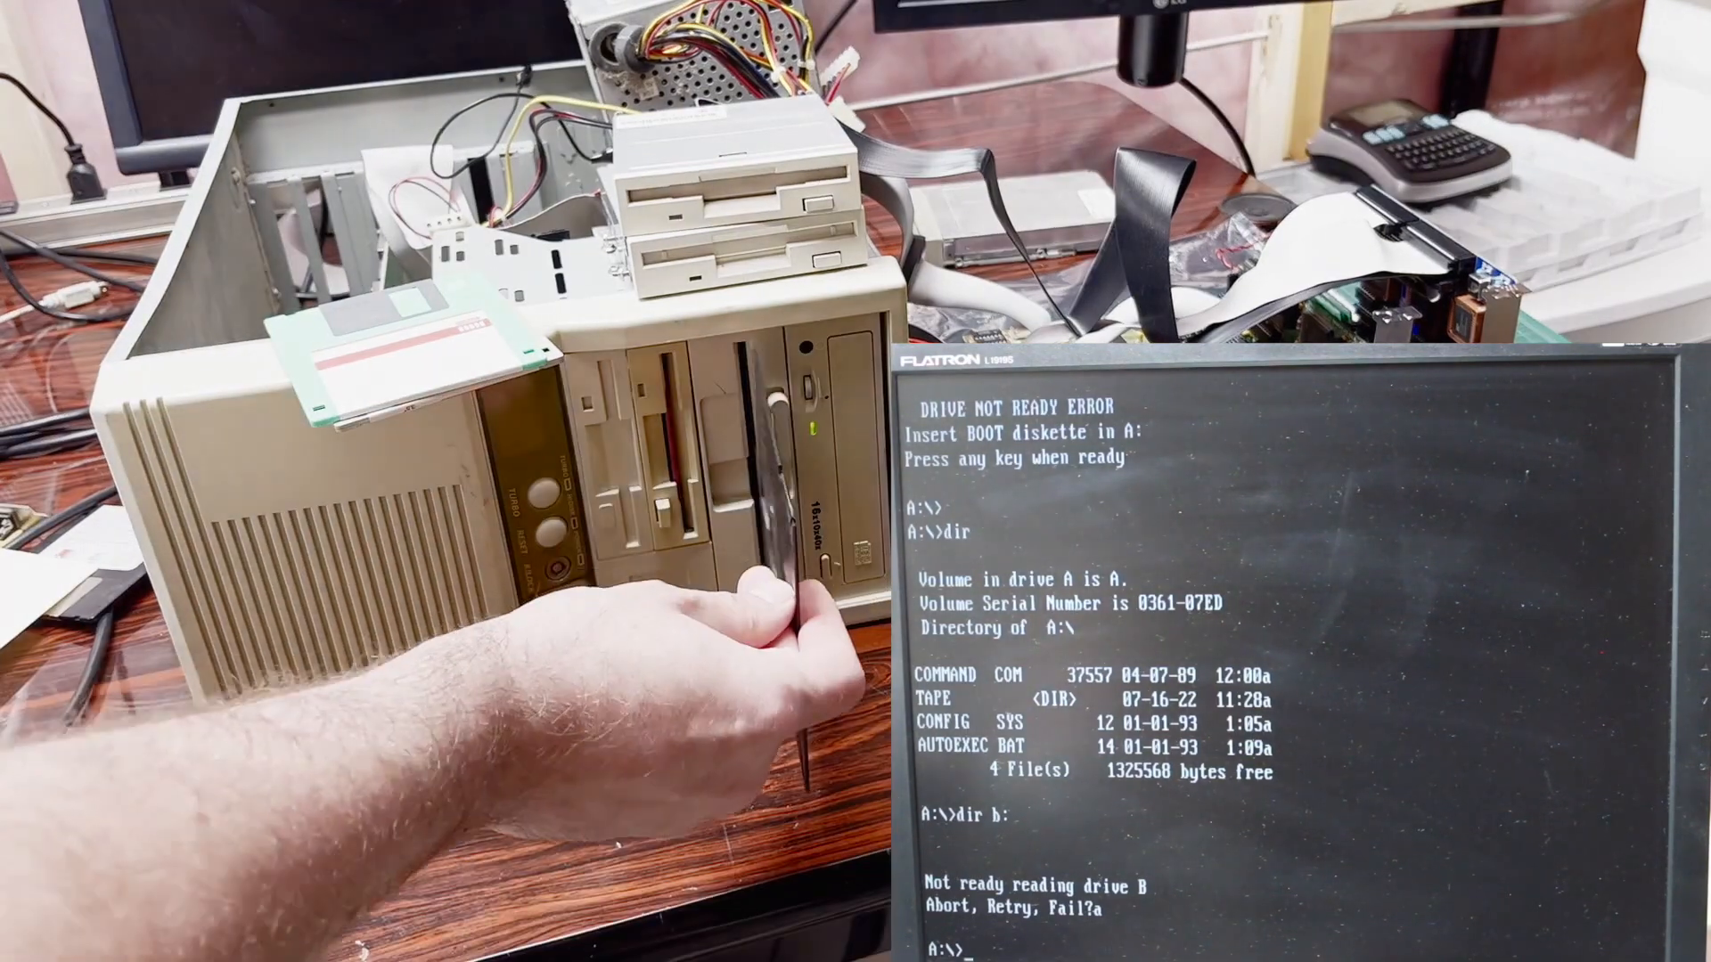
type("d")
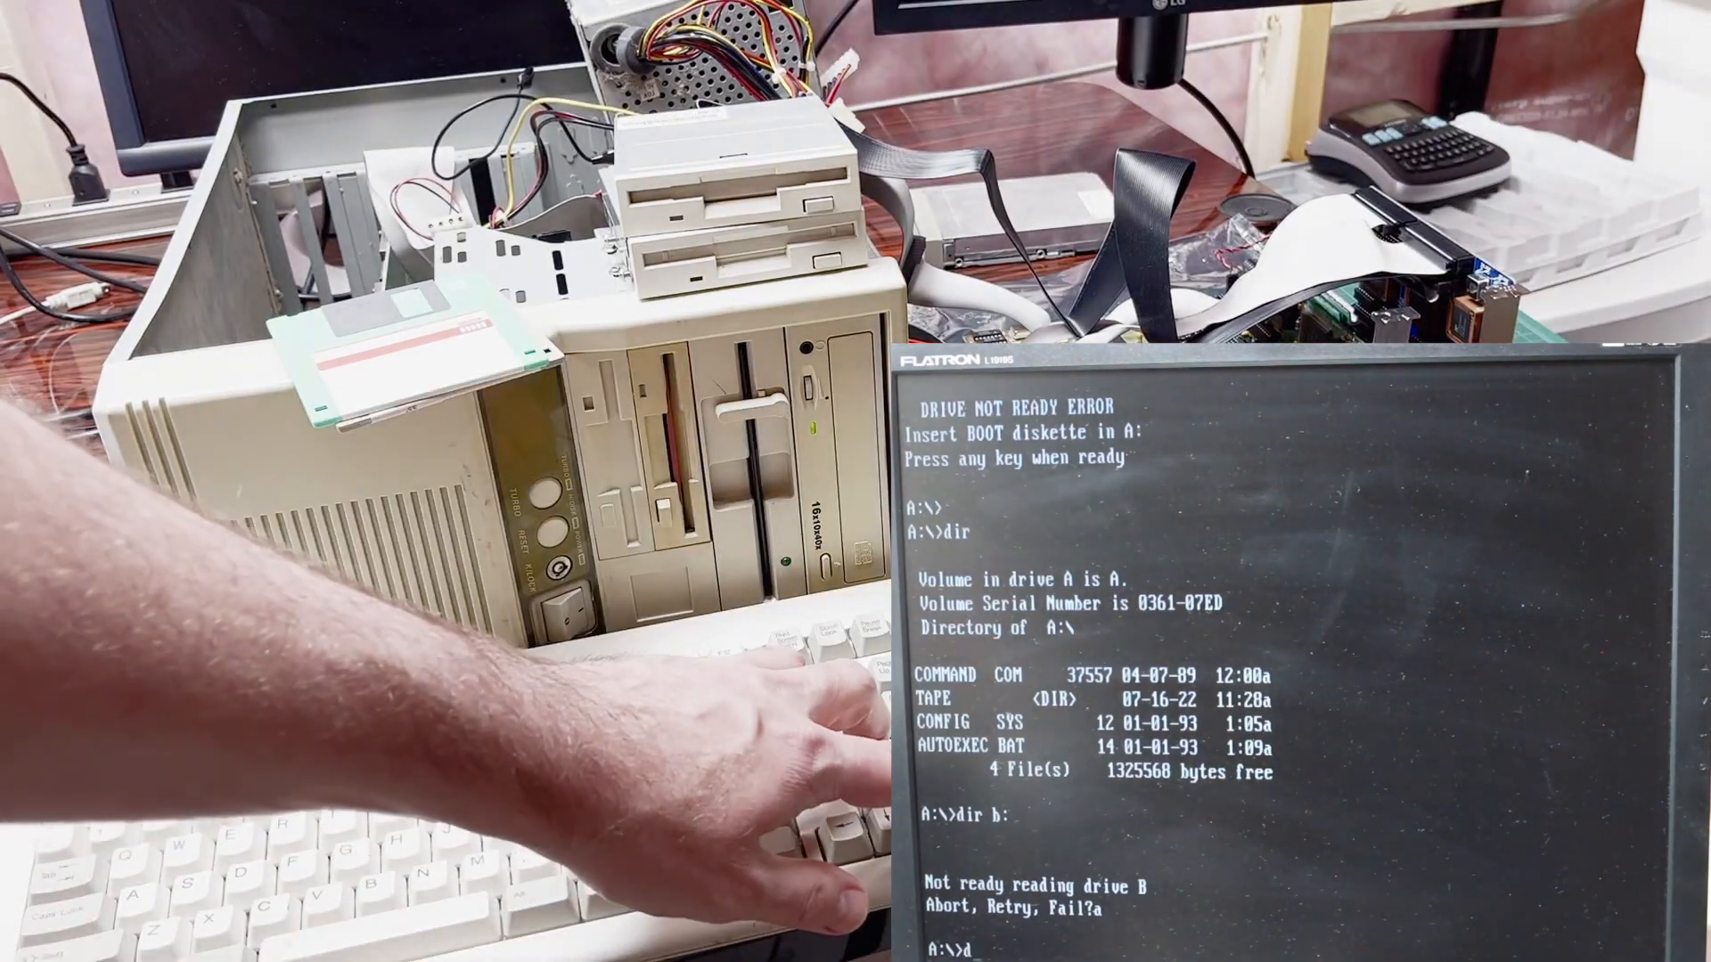
type("ir b:")
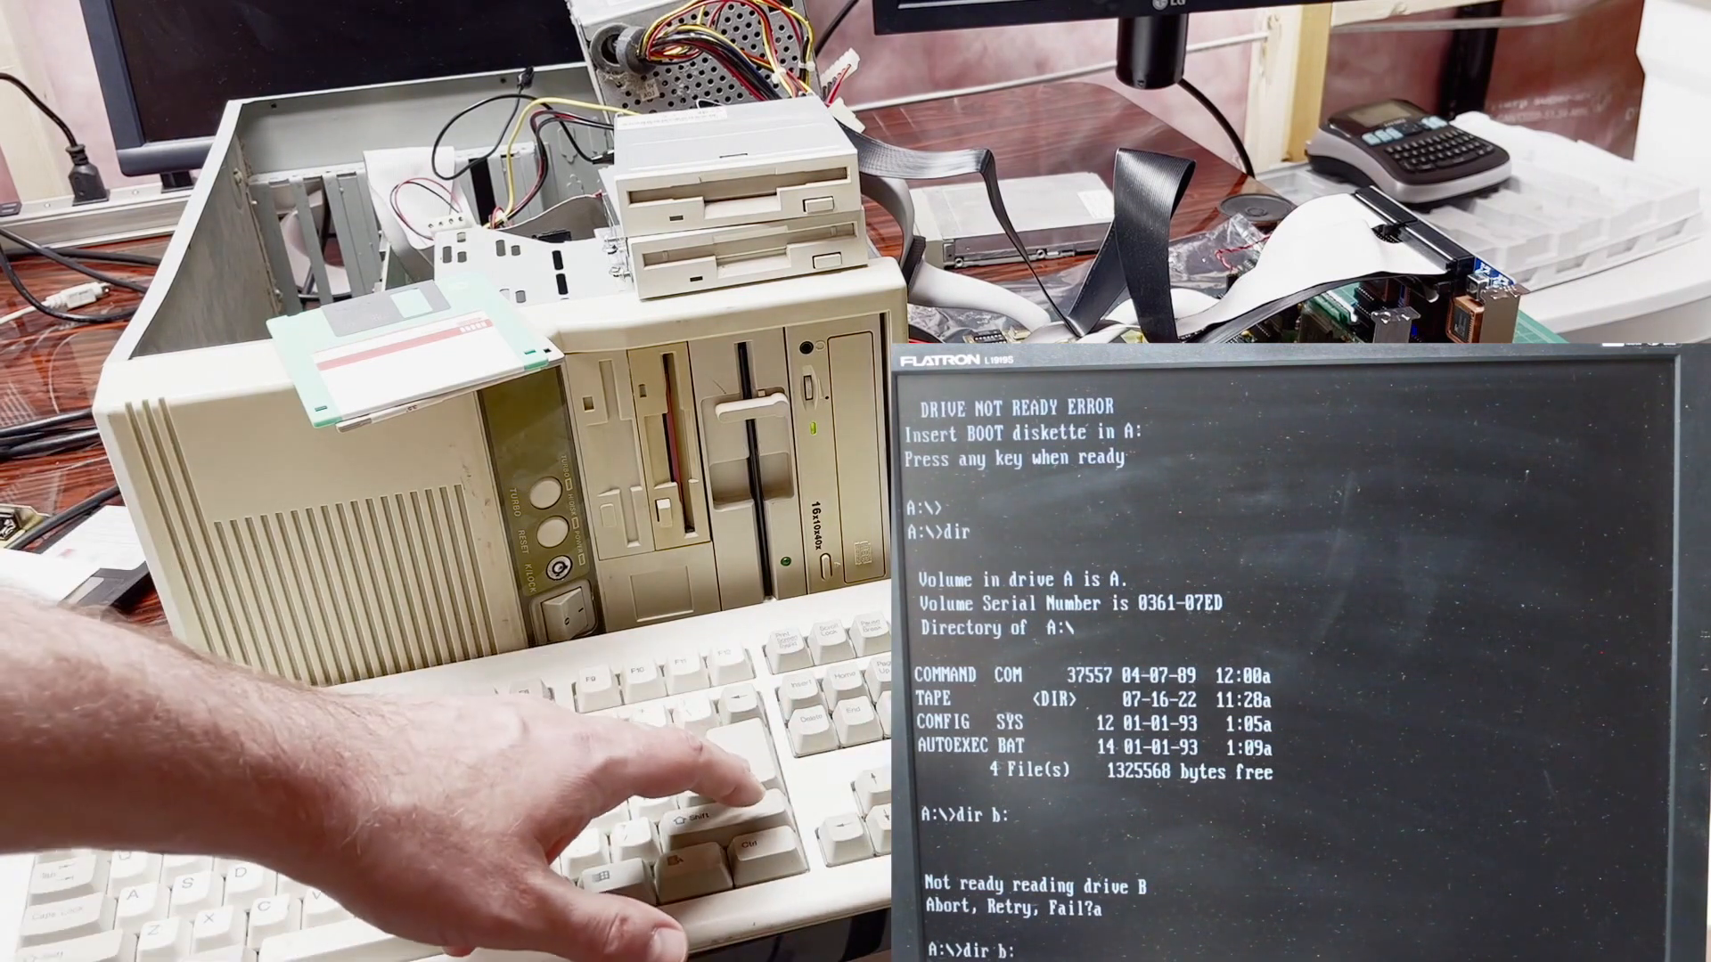
List the 28 files on drive B, clear the screen with cls, then run 'dir c:'
key("Return")
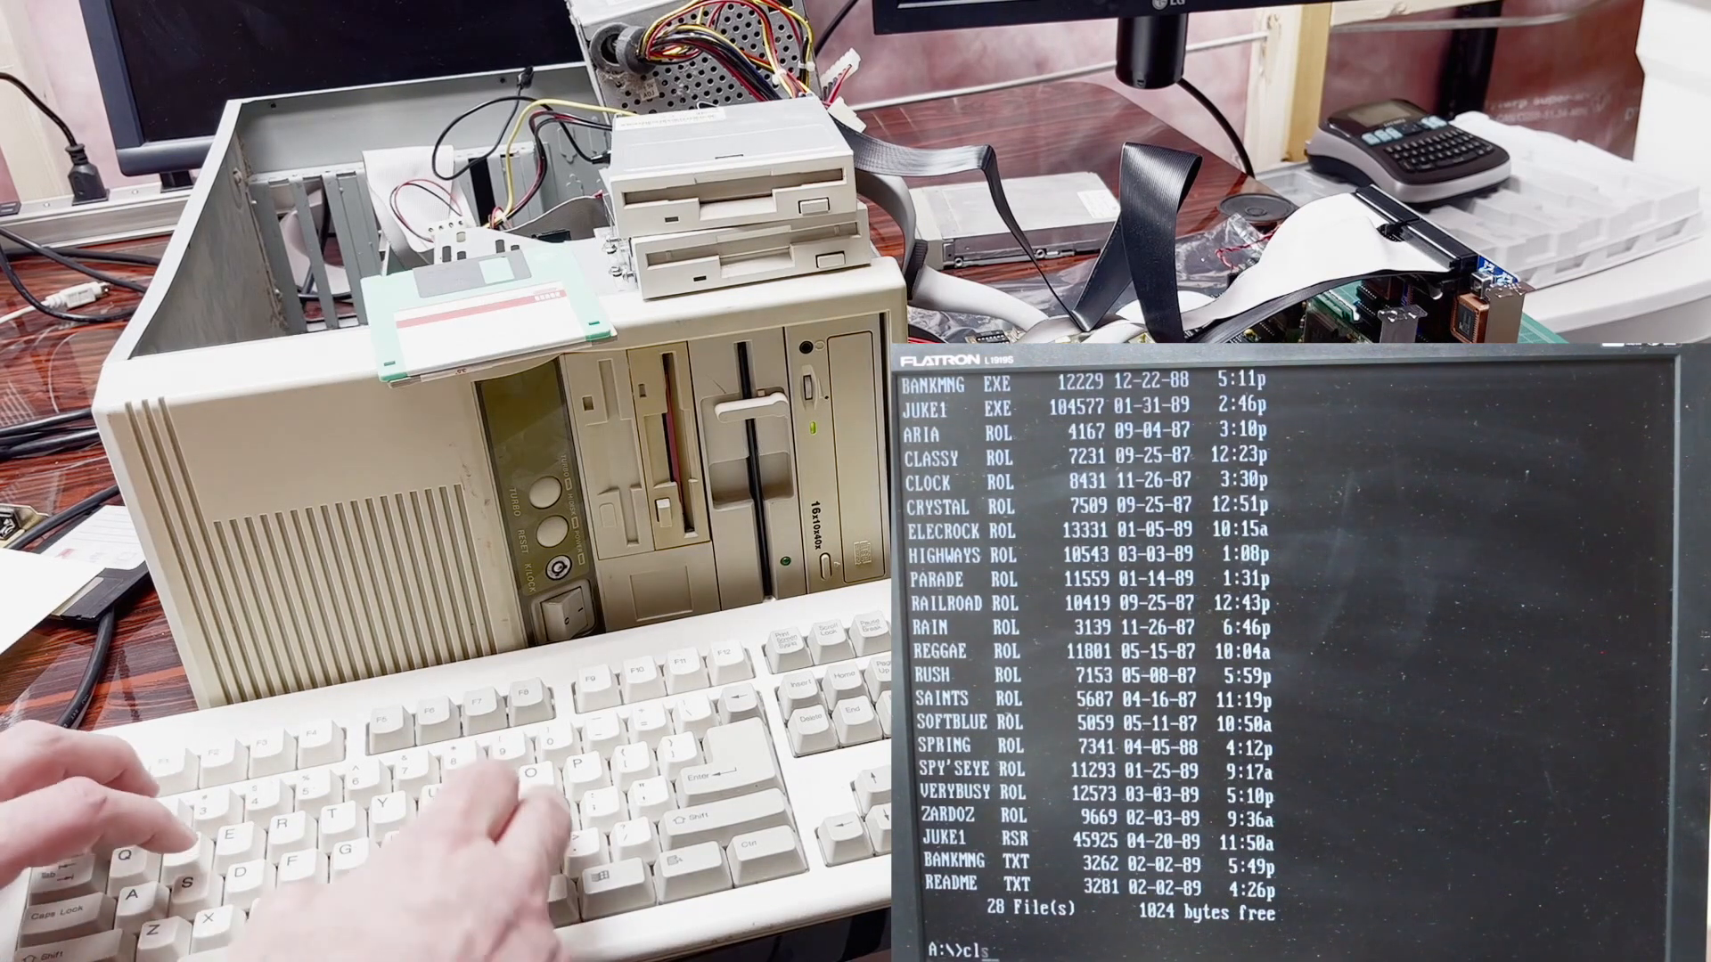
type("cls")
key("Return")
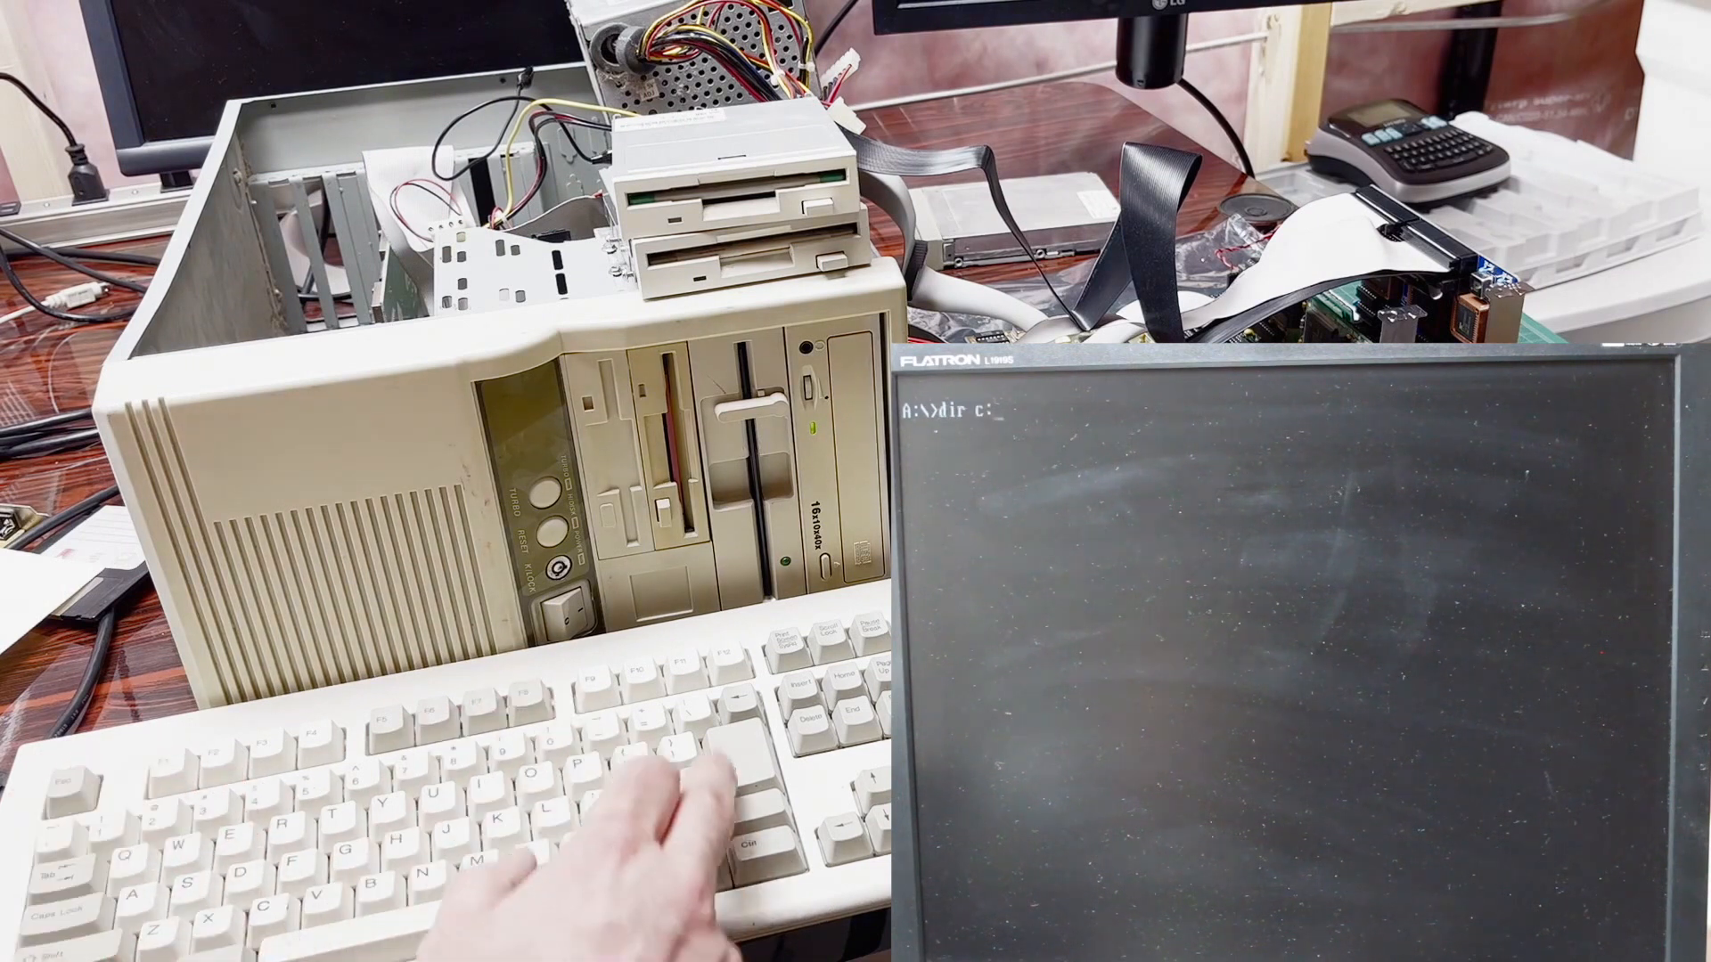
key("Return")
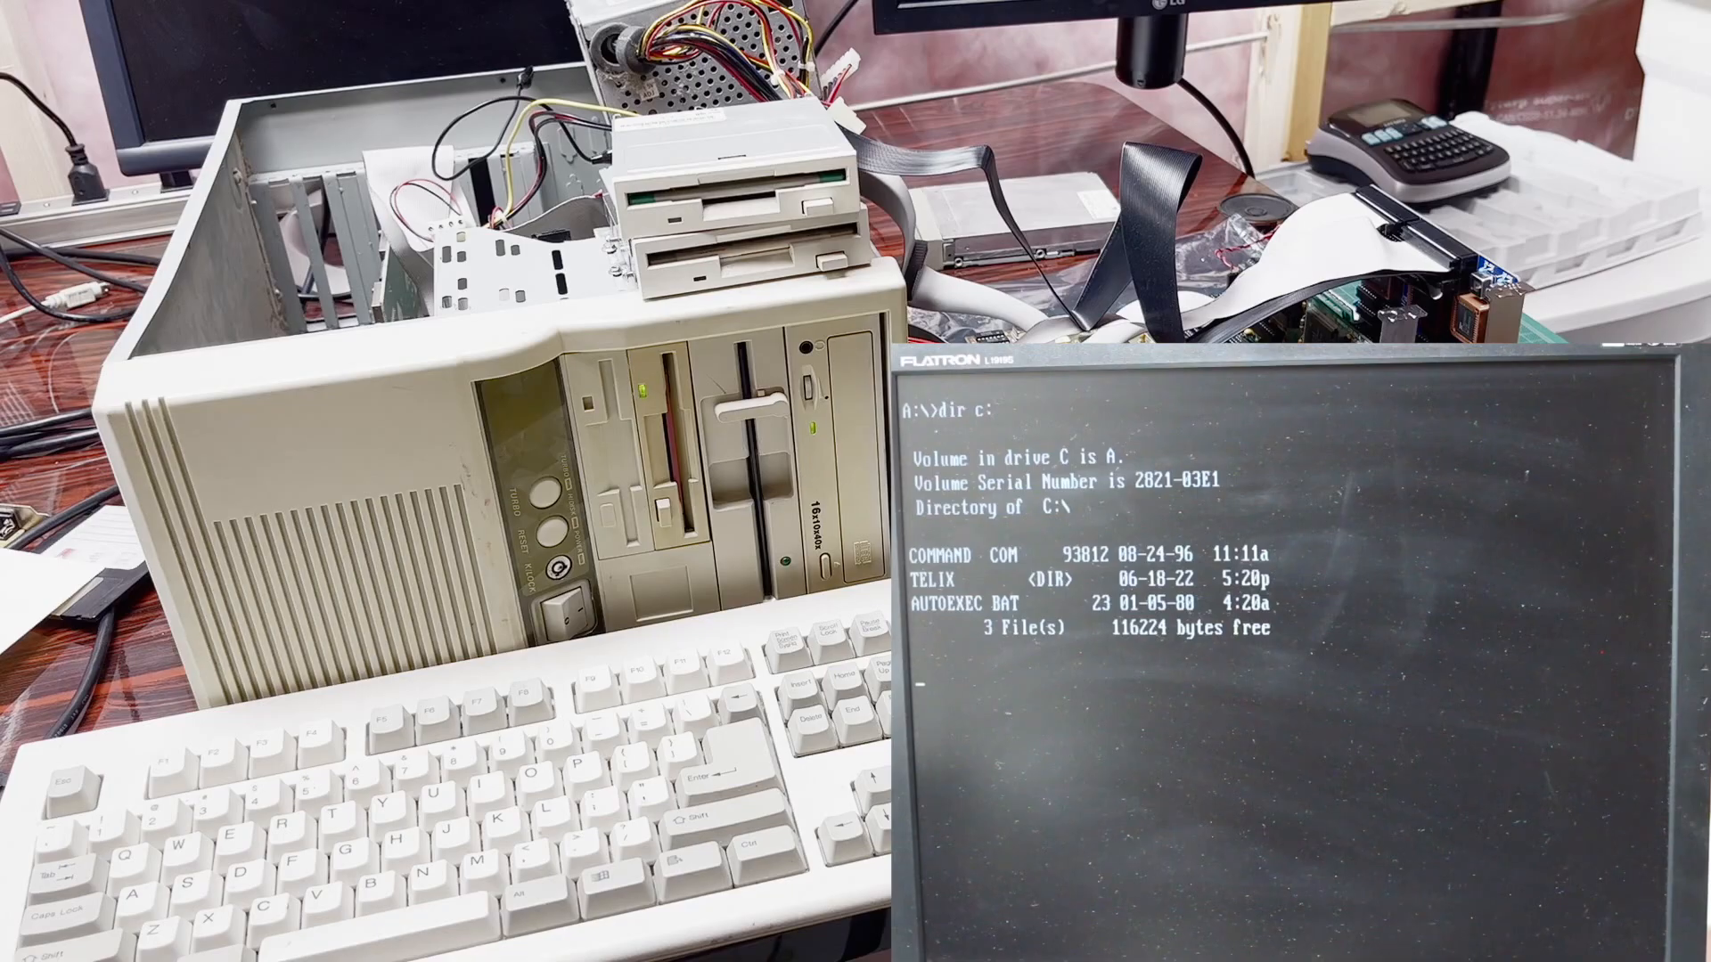
type("dir d:")
List drive D, switch to D: and copy ANSI.SYS onto drive C
key("Return")
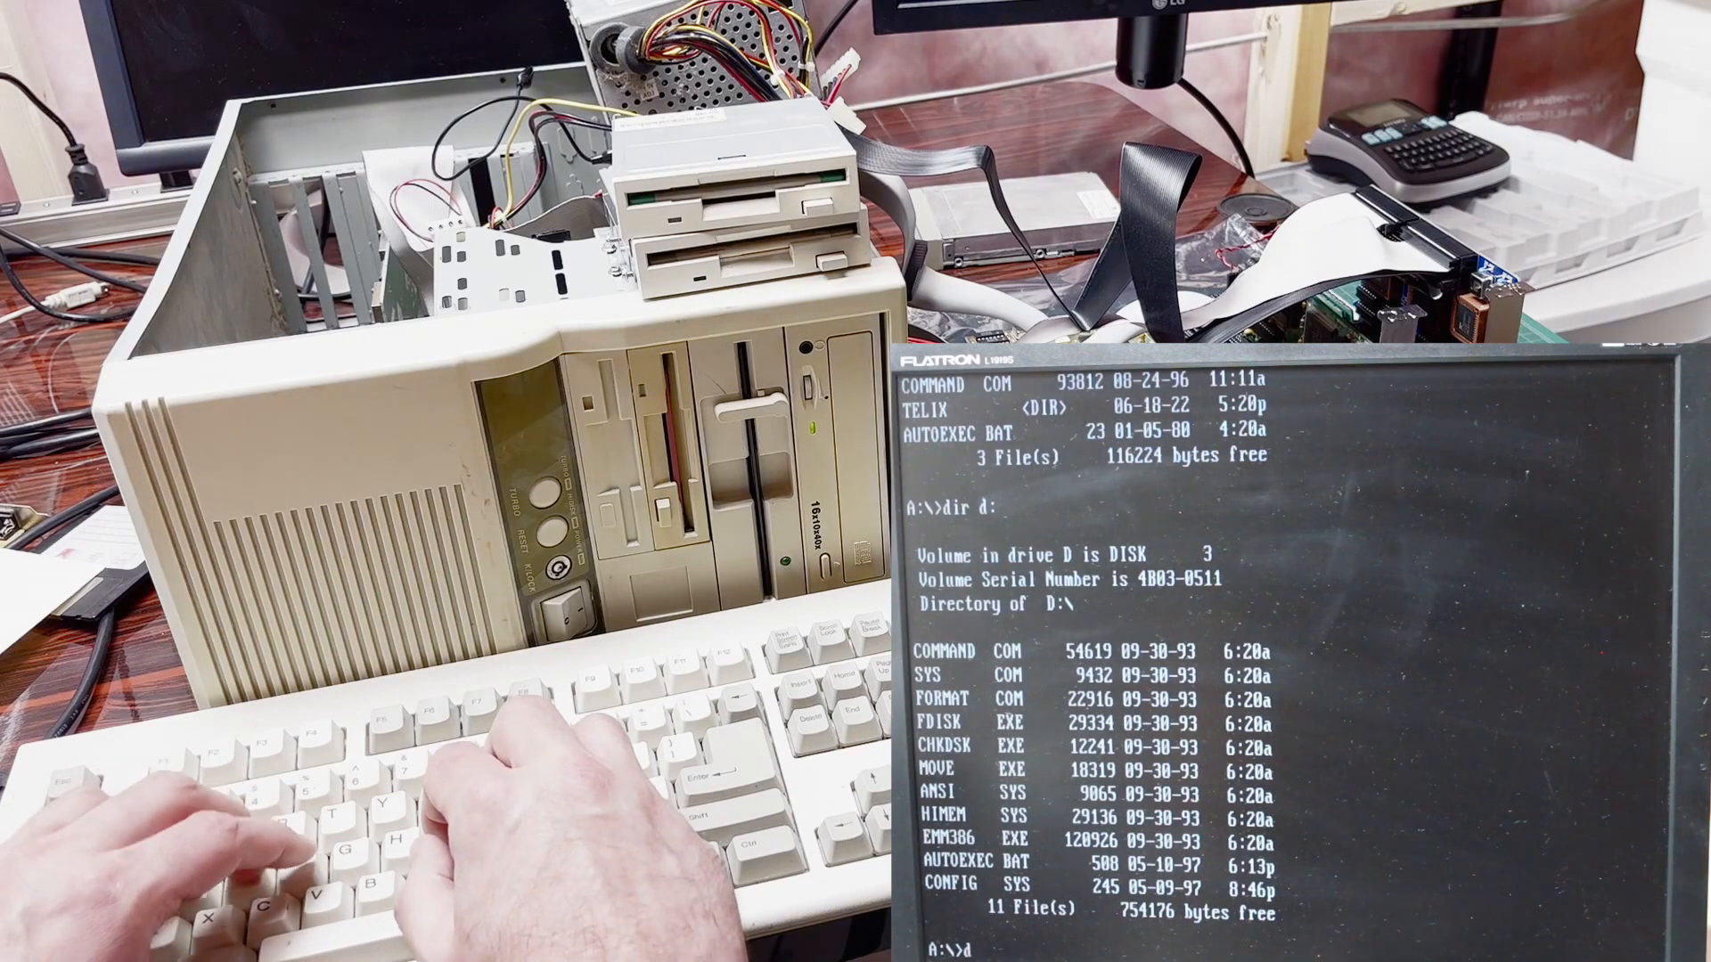
type("d:")
key("Return")
type("co")
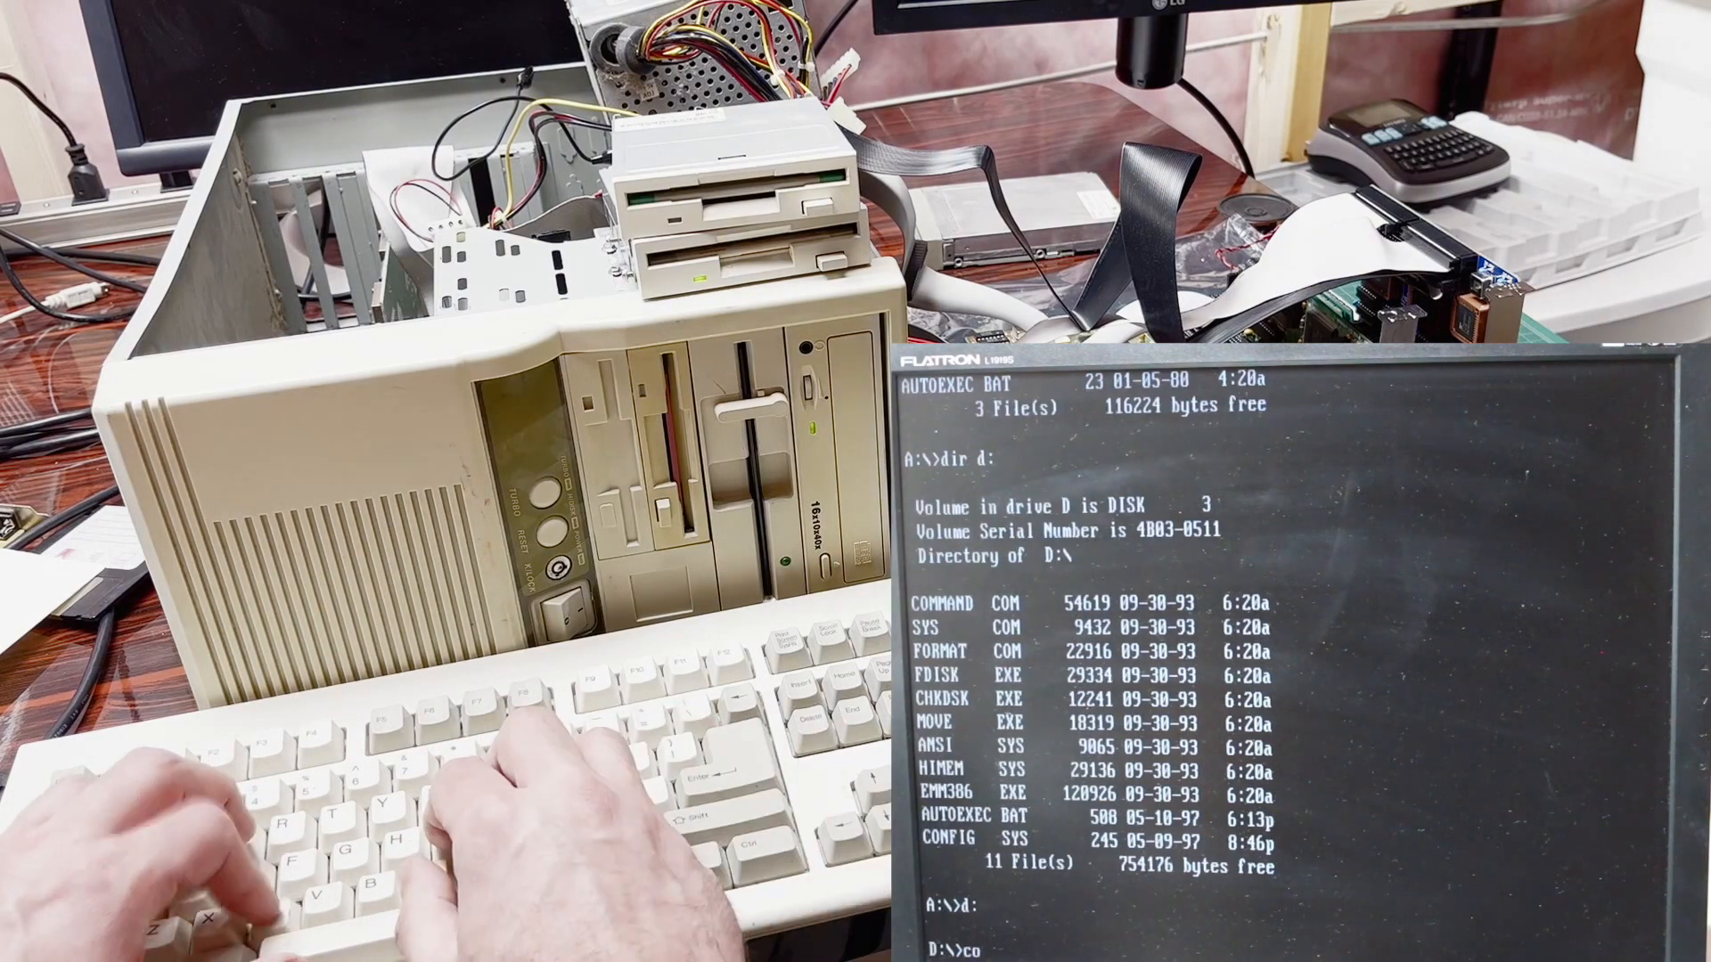
type("py ansi.")
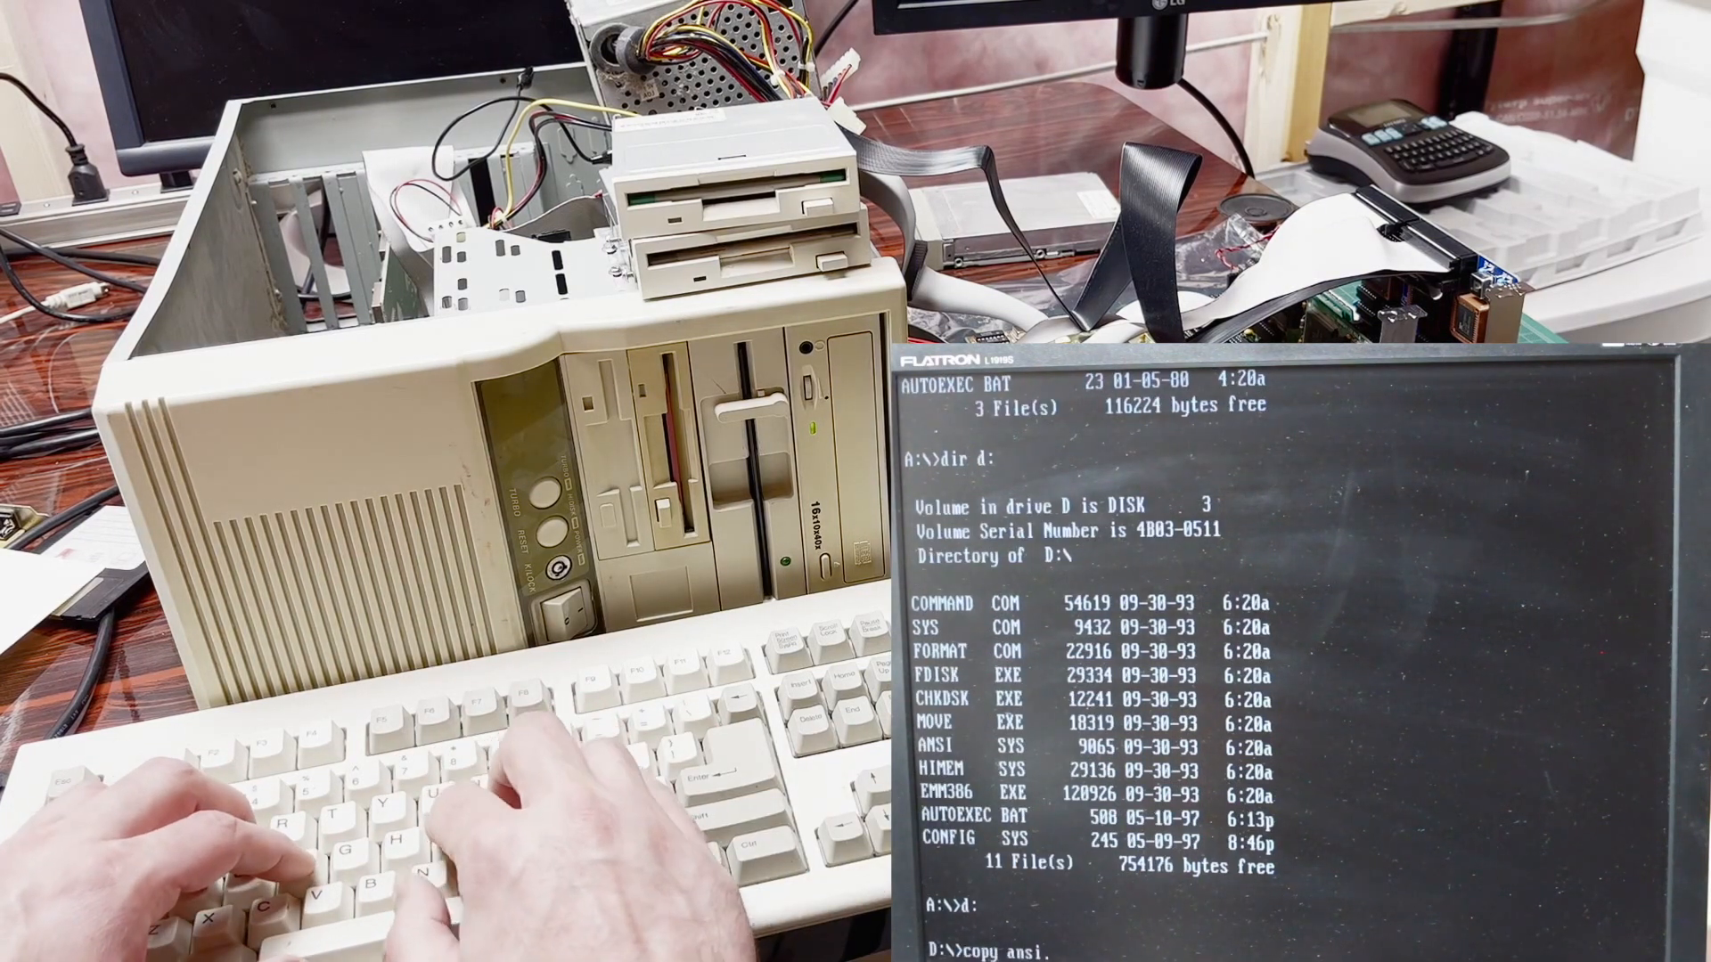
type("sys")
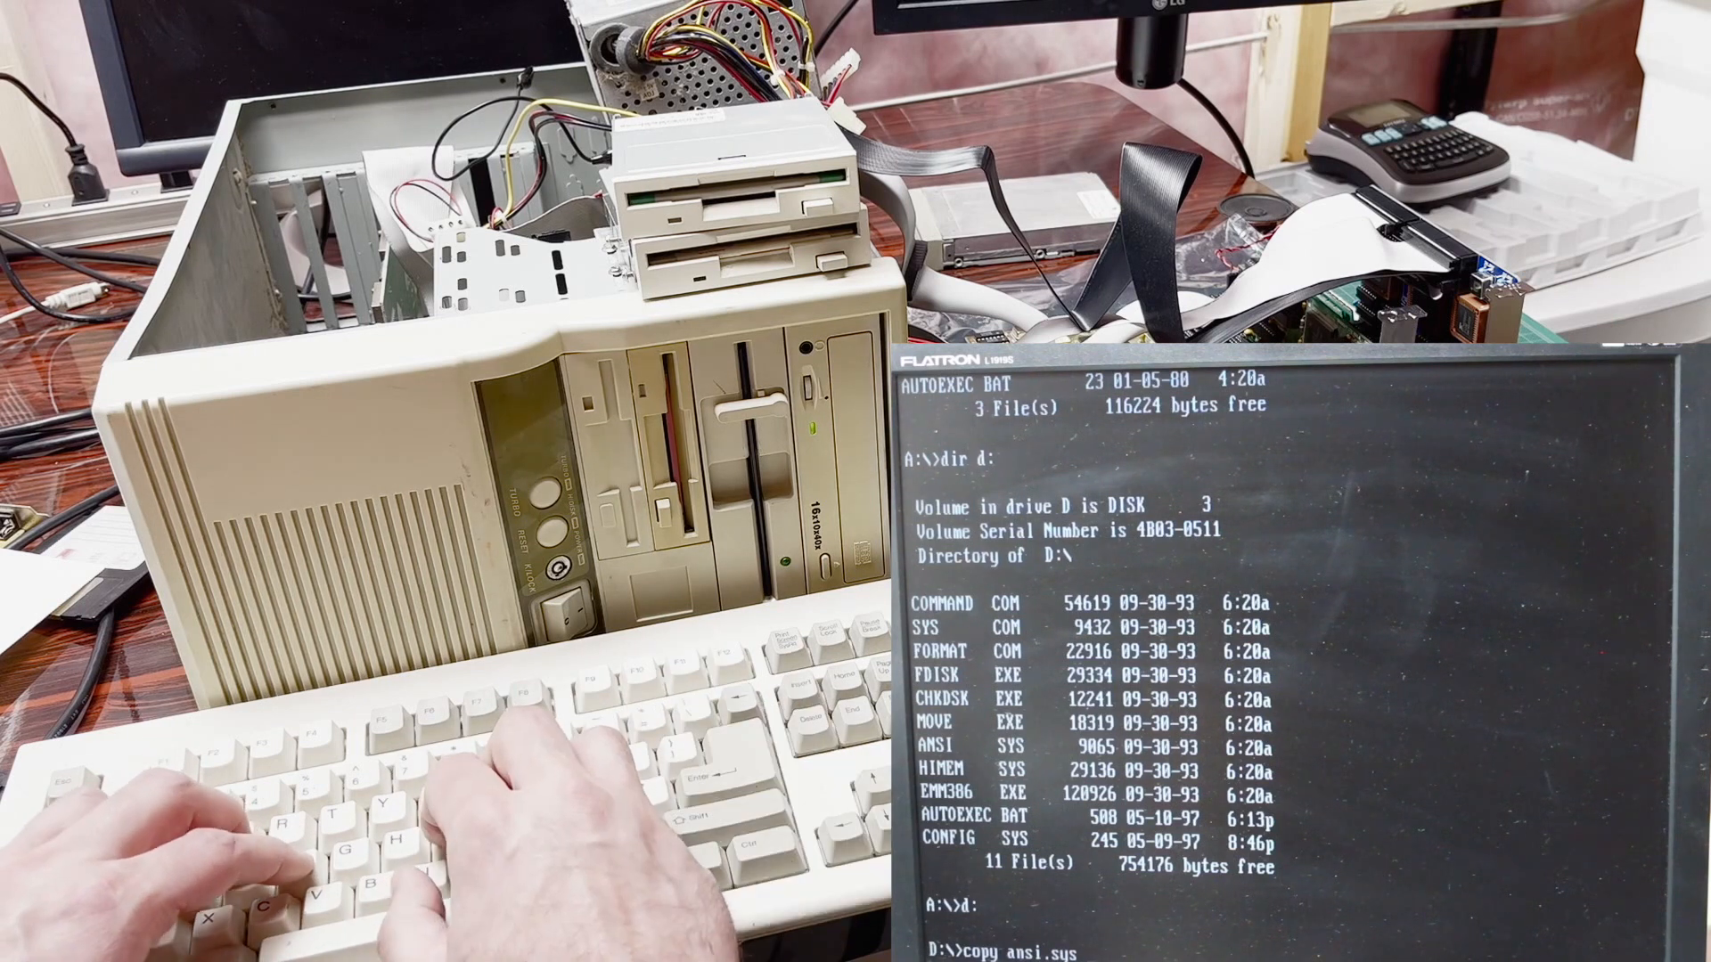
type(" C:")
key("Return")
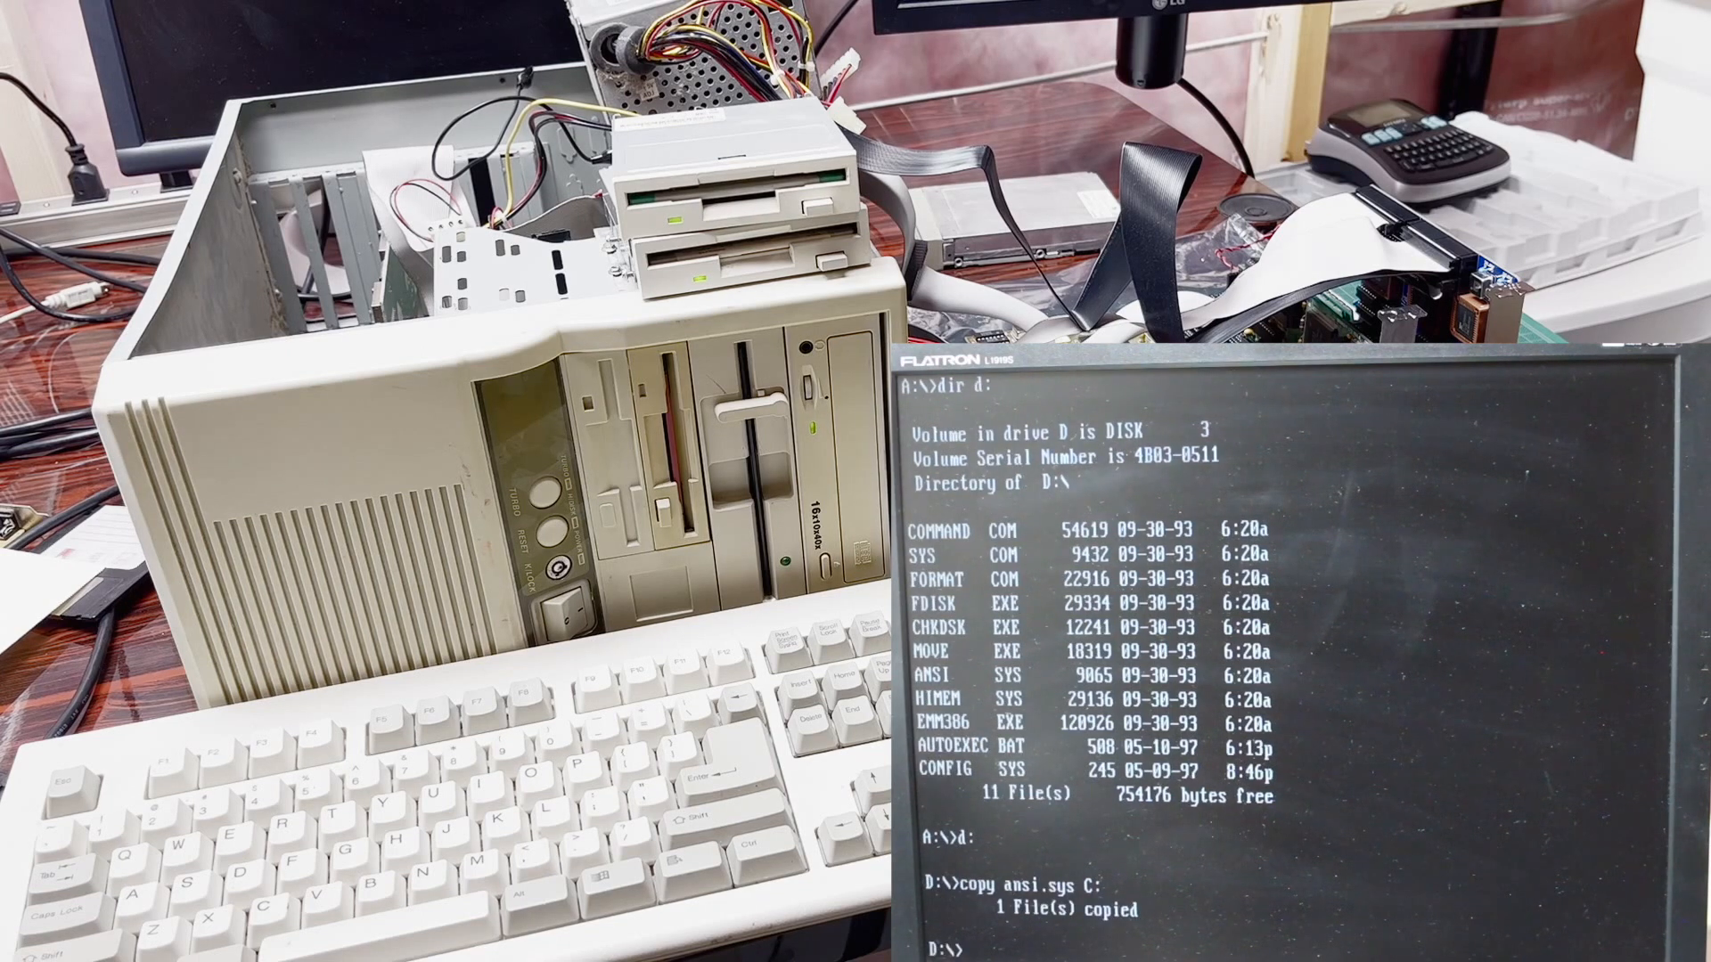
type("c:")
Switch back to C: and list it to confirm ANSI.SYS now appears
key("Return")
type("dir")
key("Return")
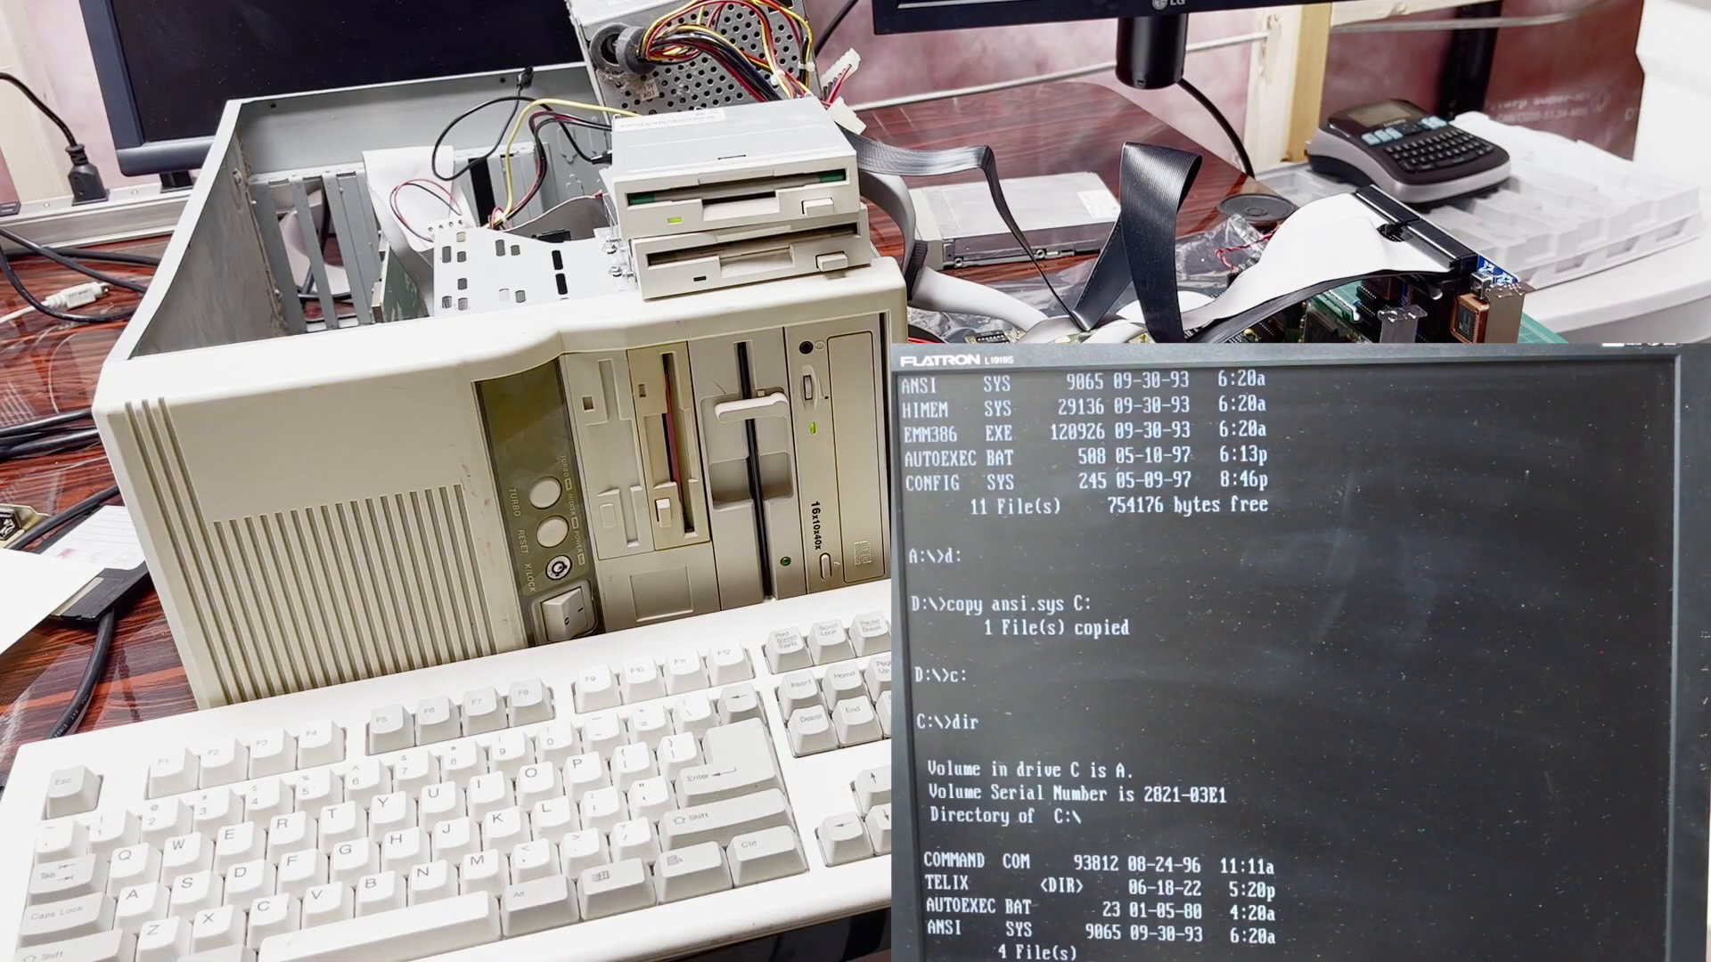